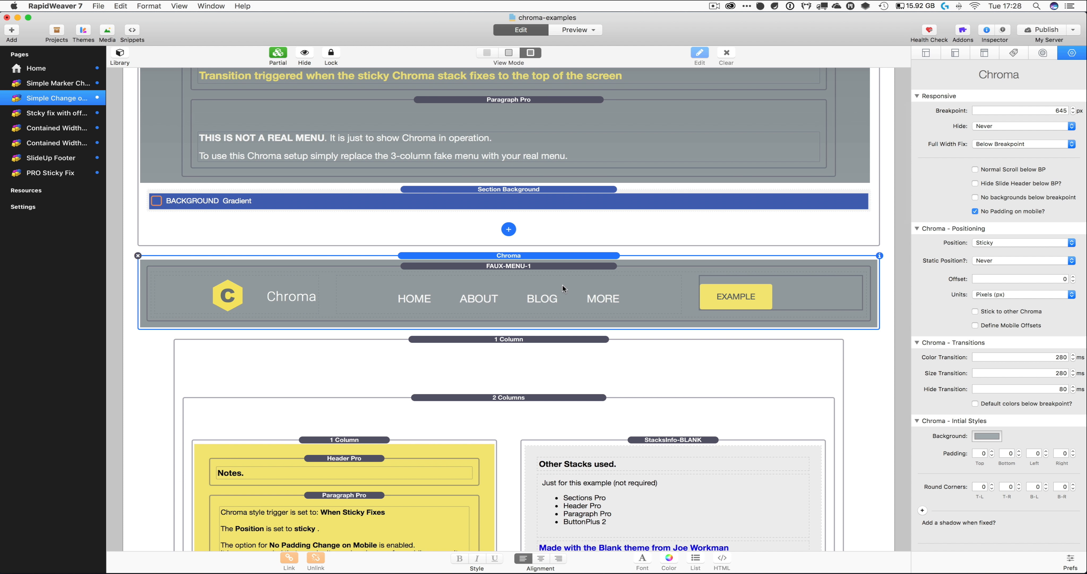
- Review the selected Chroma stack's initial and triggered style settings, including the Trigger Styles options, keeping When Sticky fixes
{"action": "scroll", "coordinate": [587, 288], "scroll_direction": "down", "scroll_amount": 1}
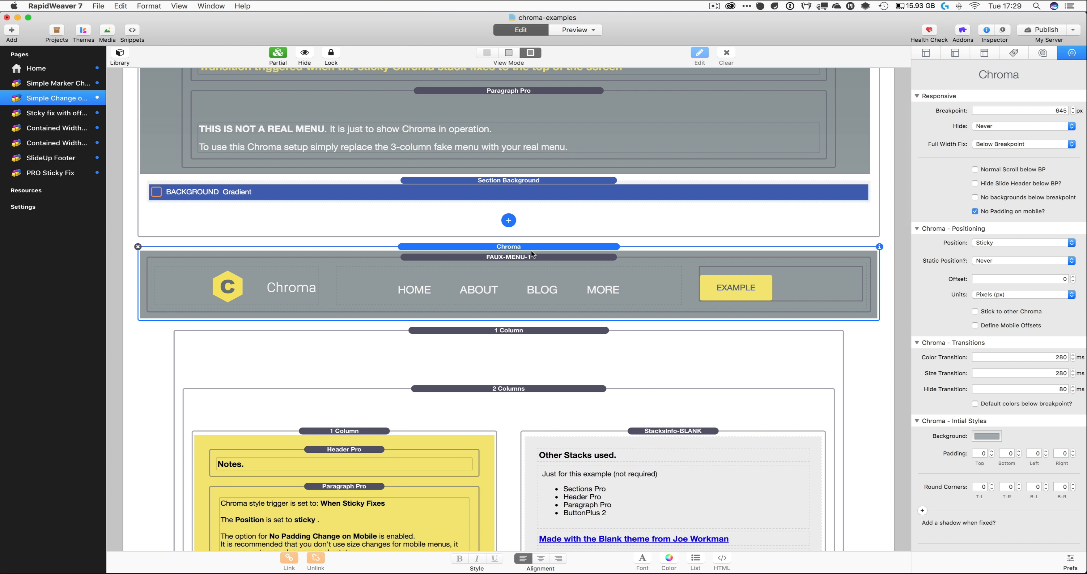
{"action": "scroll", "coordinate": [523, 305], "scroll_direction": "down", "scroll_amount": 1}
{"action": "scroll", "coordinate": [523, 303], "scroll_direction": "down", "scroll_amount": 3}
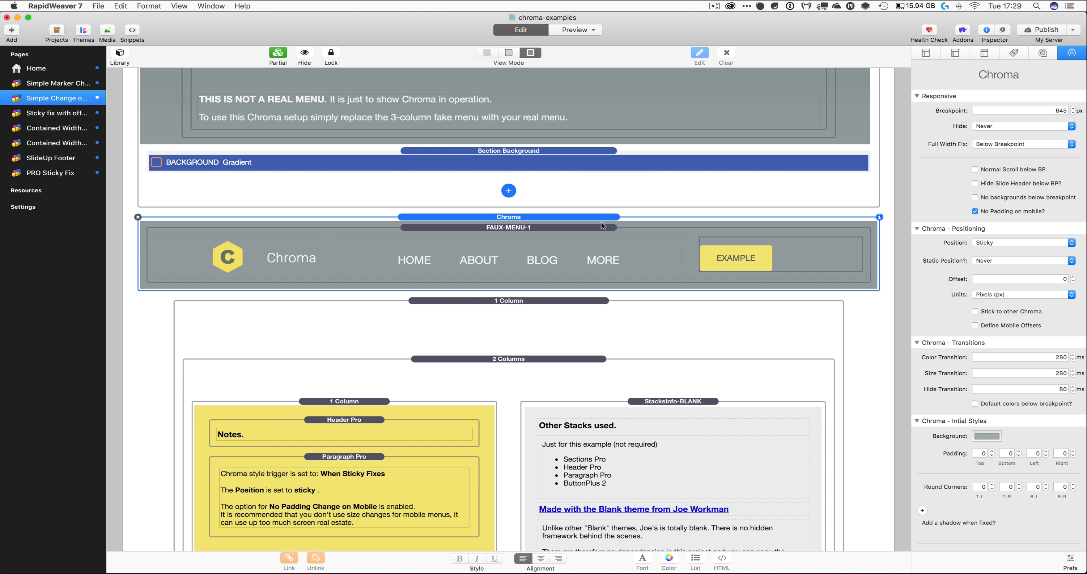
{"action": "scroll", "coordinate": [980, 354], "scroll_direction": "down", "scroll_amount": 10}
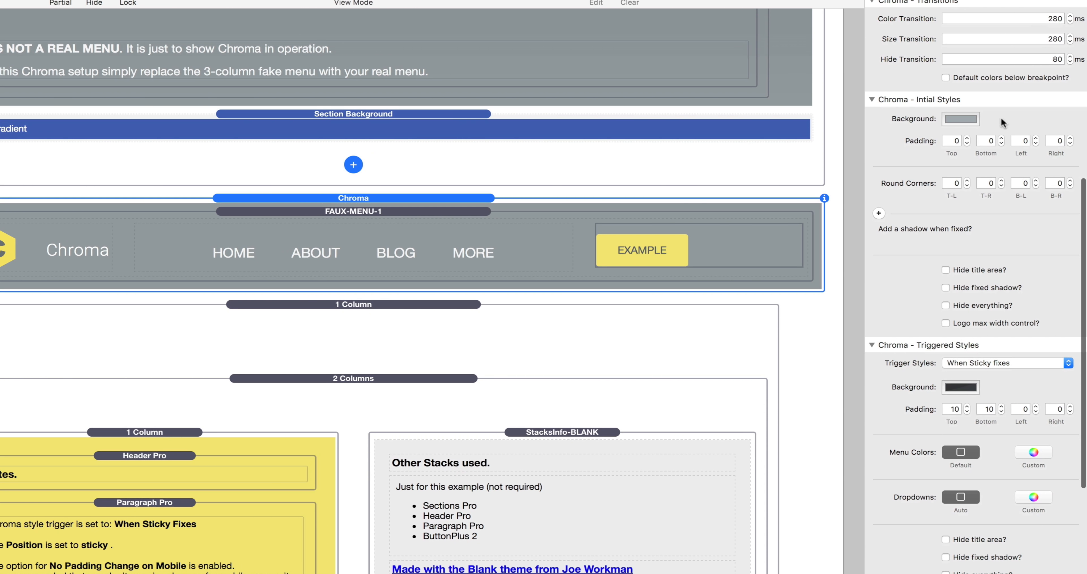
{"action": "scroll", "coordinate": [907, 366], "scroll_direction": "down", "scroll_amount": 5}
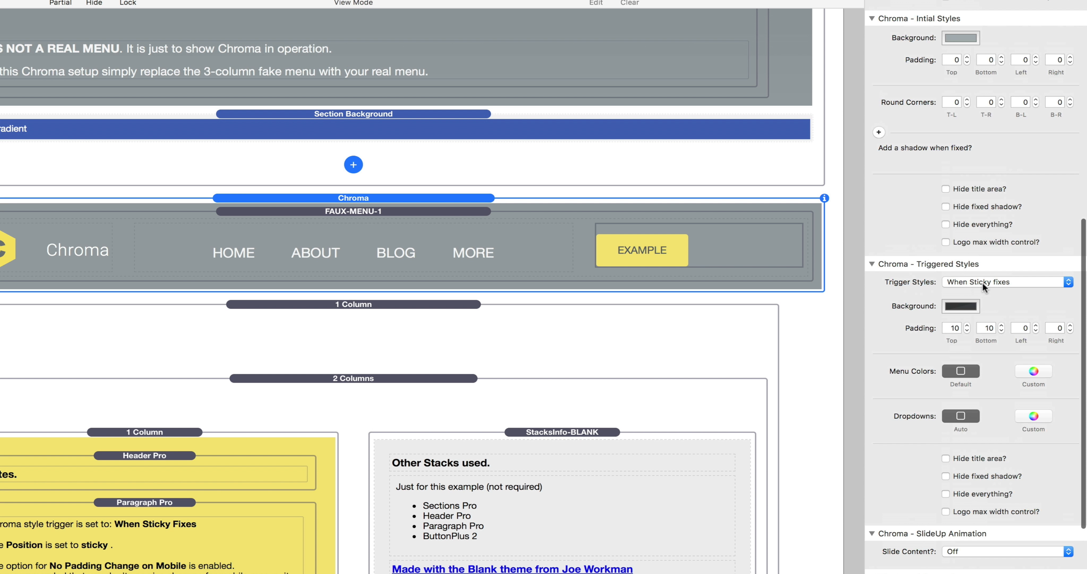
{"action": "left_click", "coordinate": [985, 287]}
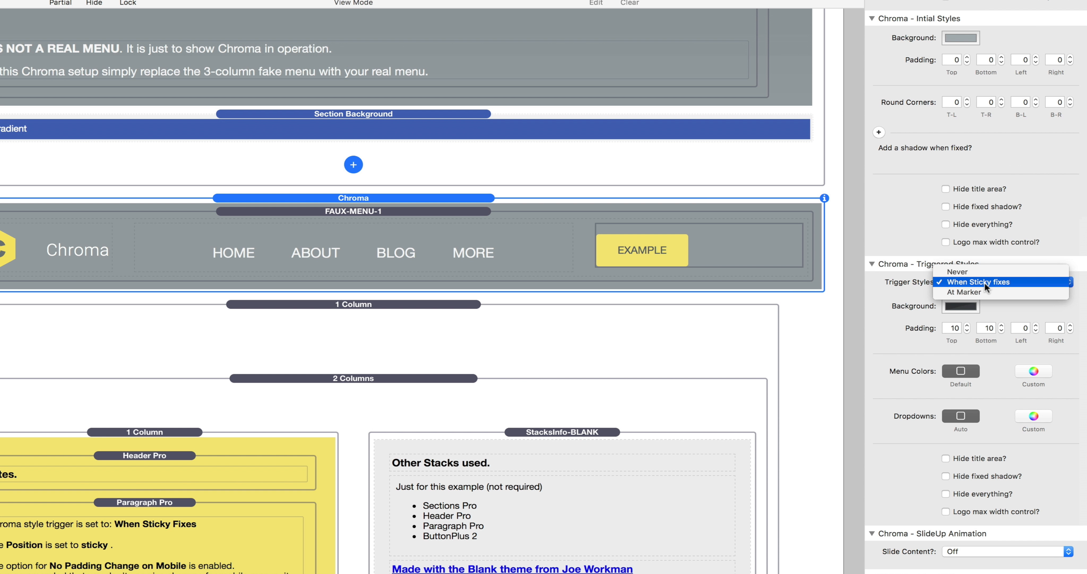
{"action": "left_click", "coordinate": [902, 282]}
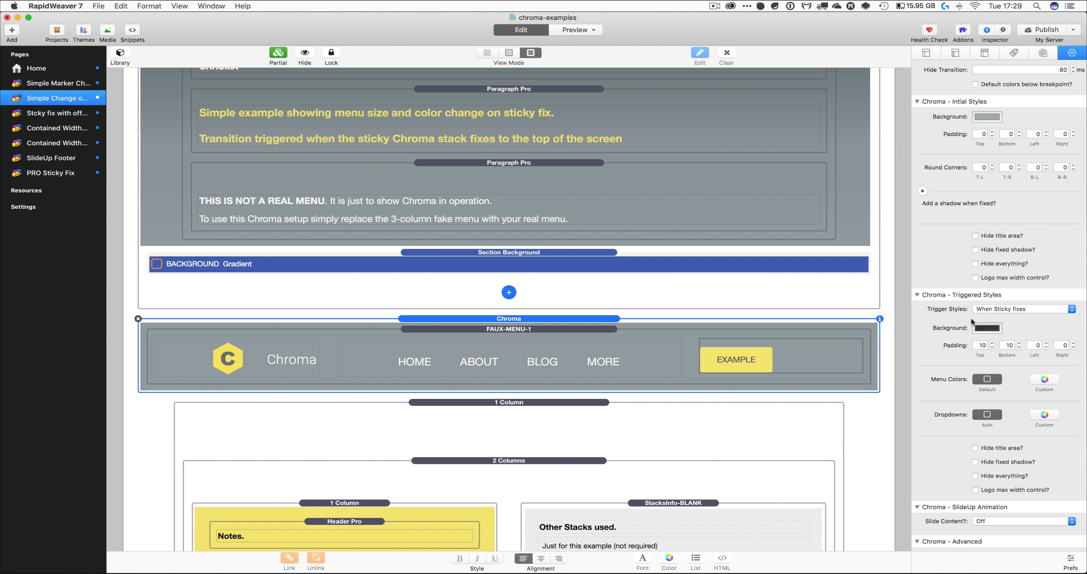
- Preview the page to check how the Chroma menu changes when it sticks while the page moves
{"action": "left_click", "coordinate": [582, 31]}
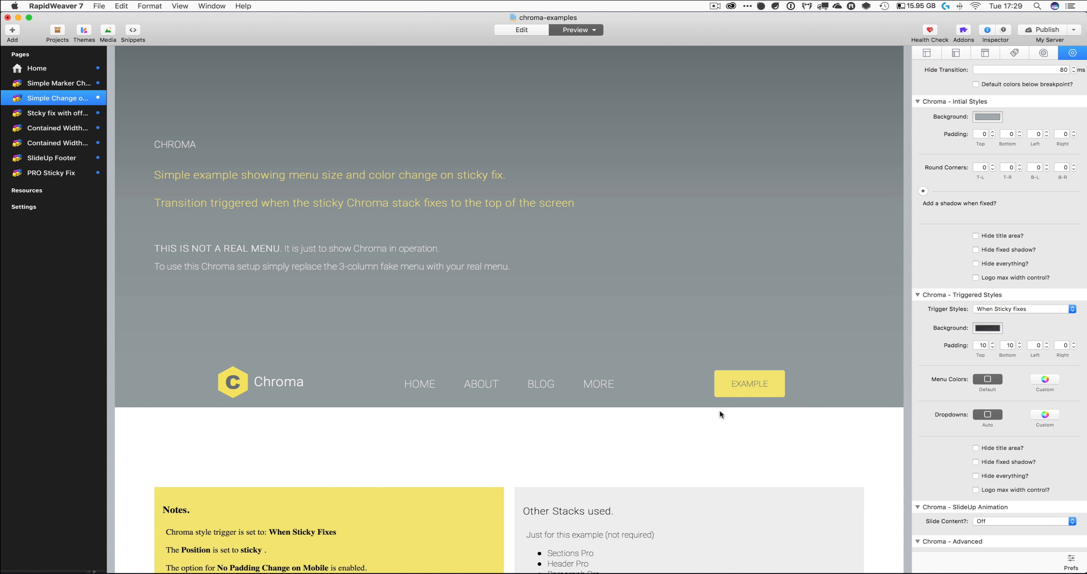
{"action": "scroll", "coordinate": [722, 461], "scroll_direction": "down", "scroll_amount": 5}
{"action": "scroll", "coordinate": [723, 461], "scroll_direction": "down", "scroll_amount": 5}
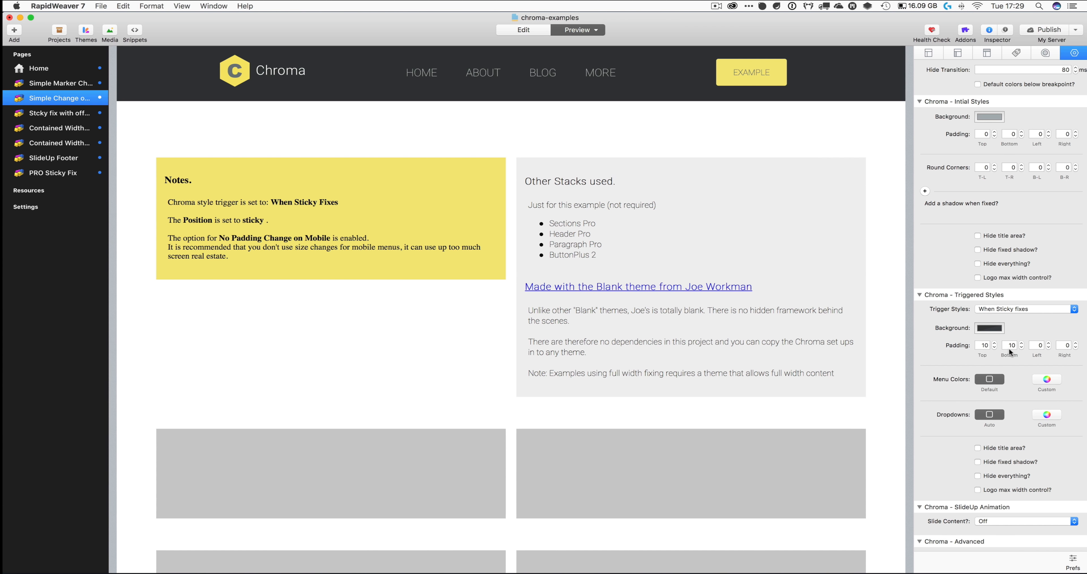
{"action": "scroll", "coordinate": [709, 241], "scroll_direction": "down", "scroll_amount": 2}
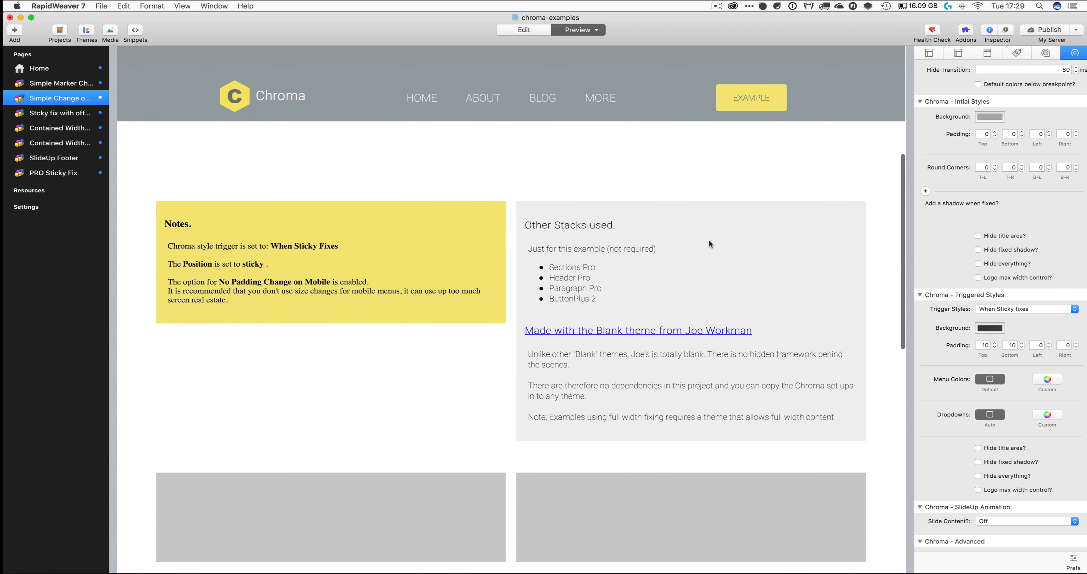
{"action": "scroll", "coordinate": [709, 241], "scroll_direction": "up", "scroll_amount": 10}
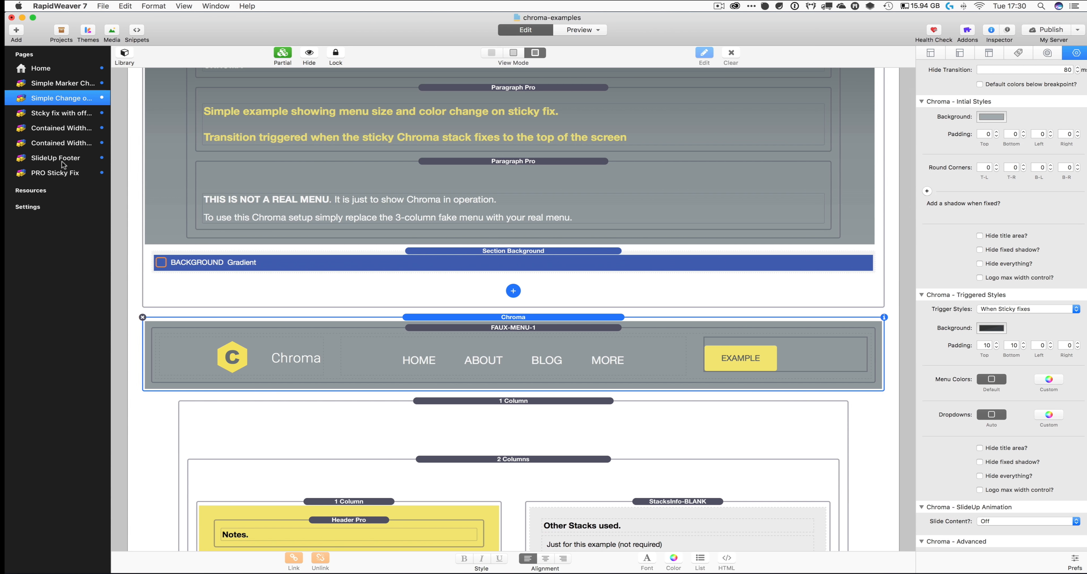
- Open the PRO Sticky Fix page for editing and select its Chroma Pro stack to show the stack's settings
{"action": "left_click", "coordinate": [59, 173]}
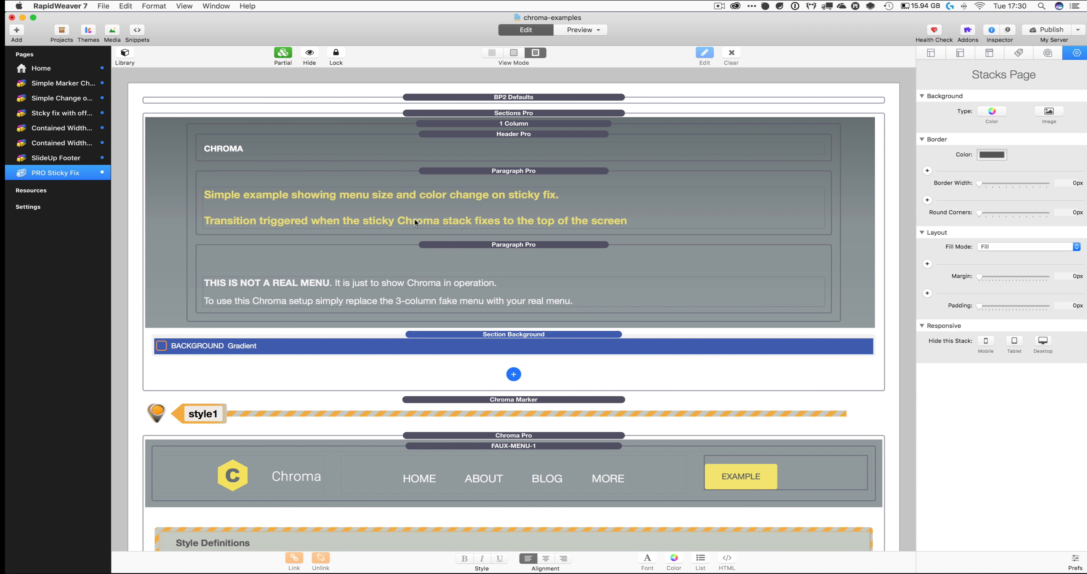
{"action": "scroll", "coordinate": [558, 315], "scroll_direction": "down", "scroll_amount": 5}
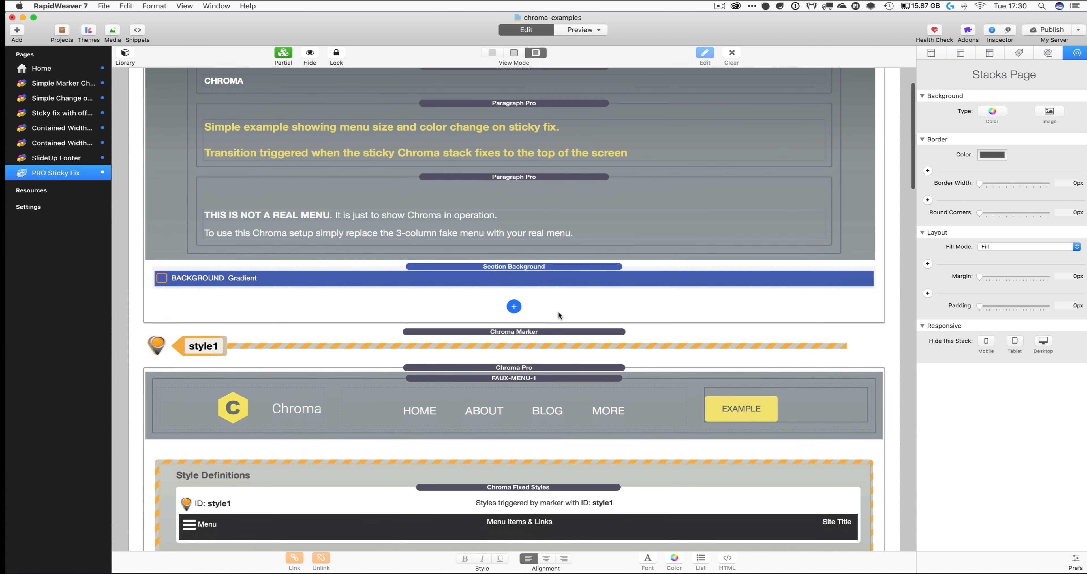
{"action": "scroll", "coordinate": [556, 353], "scroll_direction": "down", "scroll_amount": 2}
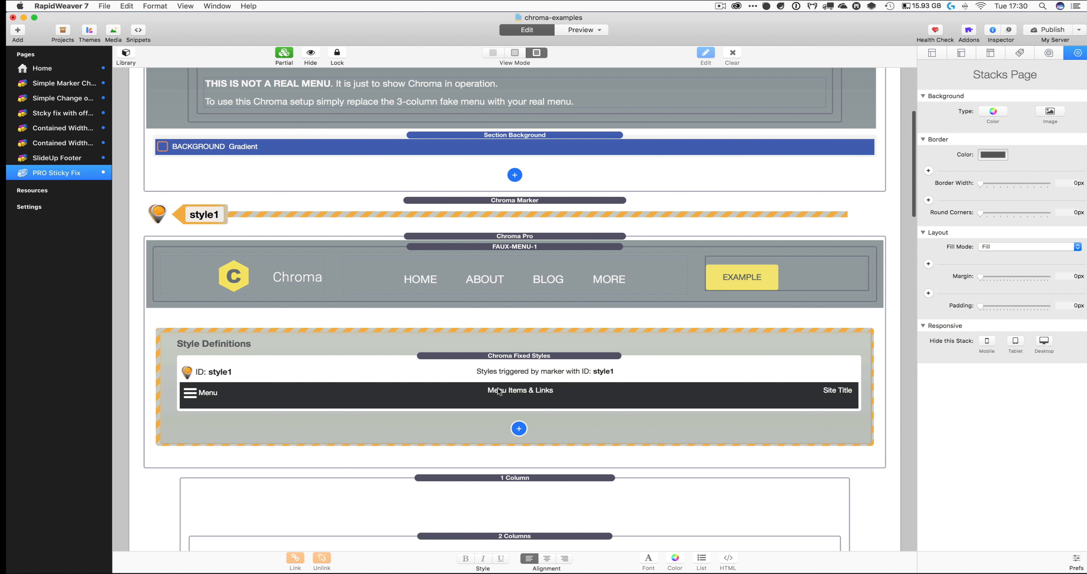
{"action": "scroll", "coordinate": [504, 388], "scroll_direction": "down", "scroll_amount": 1}
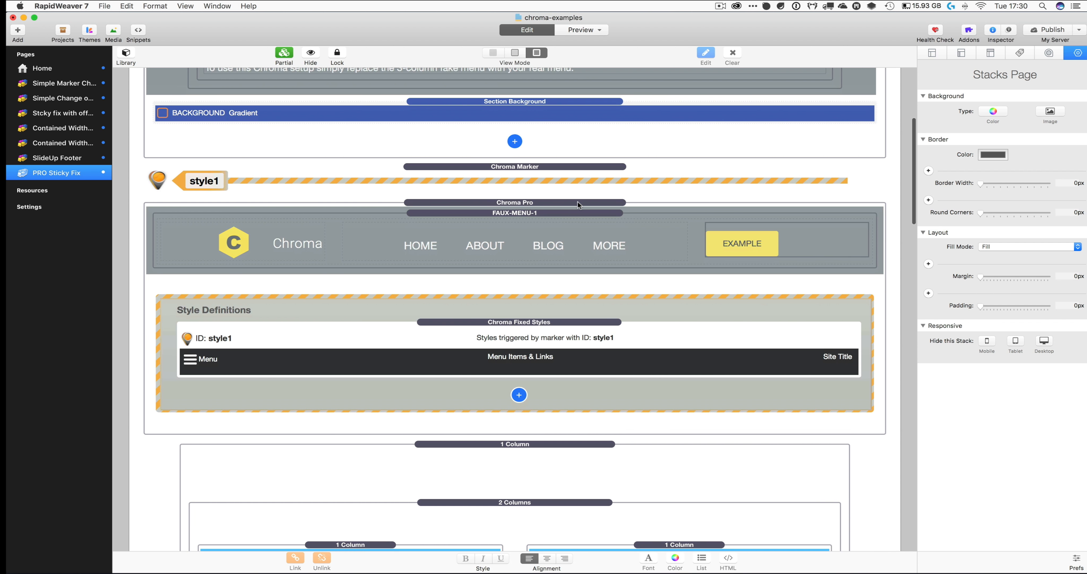
{"action": "left_click", "coordinate": [589, 202]}
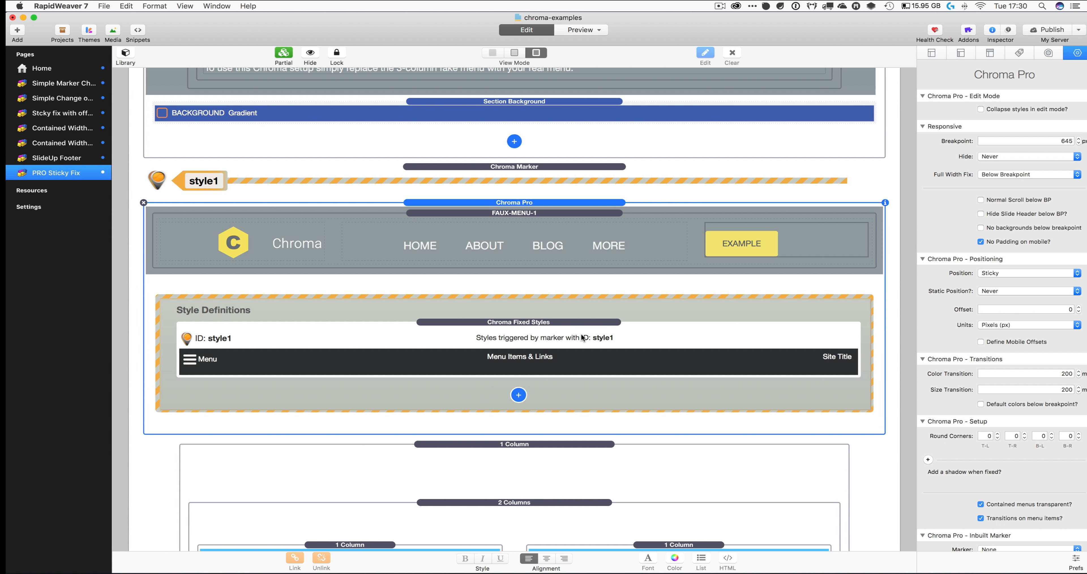
{"action": "scroll", "coordinate": [523, 399], "scroll_direction": "down", "scroll_amount": 1}
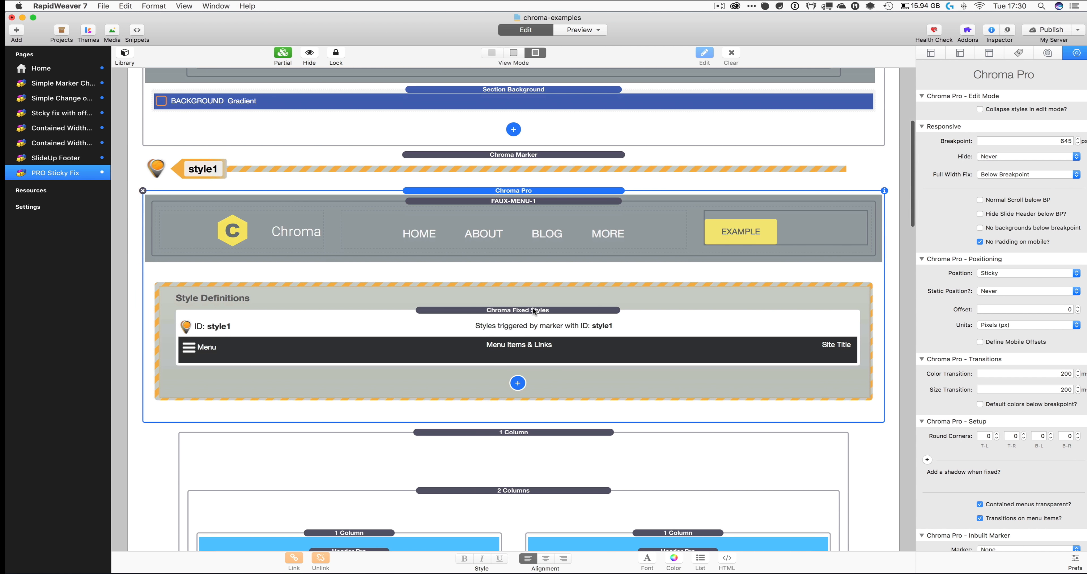
- Add a second Chroma Fixed Styles definition to the Chroma Pro stack and remove it again
{"action": "left_click", "coordinate": [517, 382]}
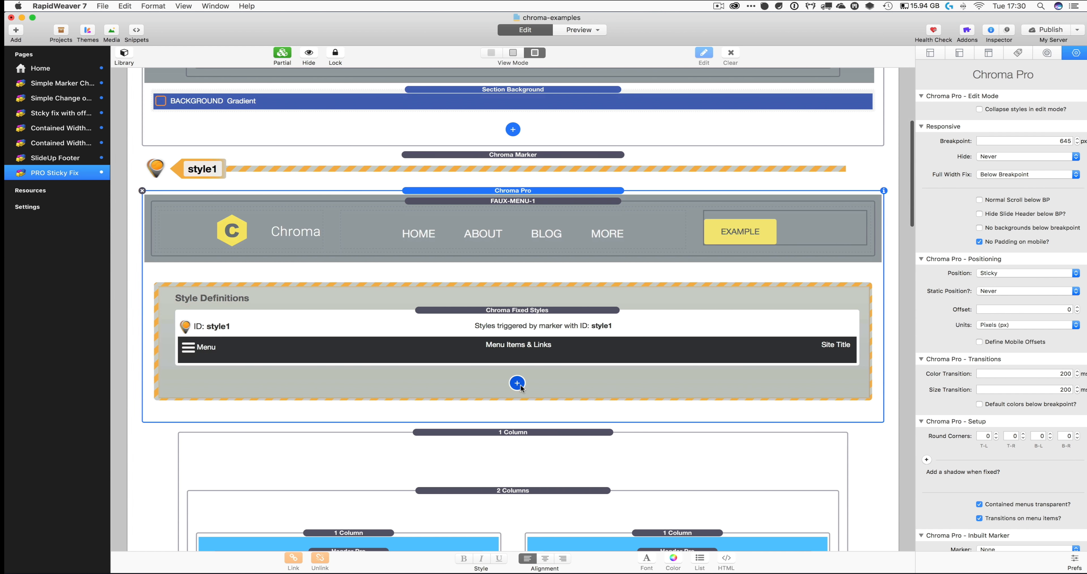
{"action": "scroll", "coordinate": [508, 414], "scroll_direction": "down", "scroll_amount": 2}
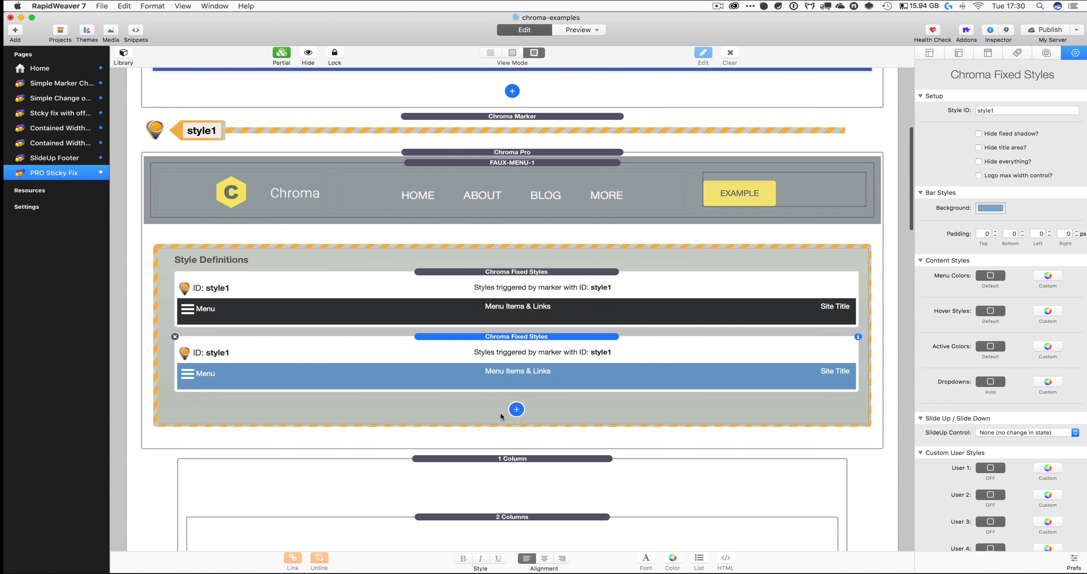
{"action": "left_click", "coordinate": [175, 336]}
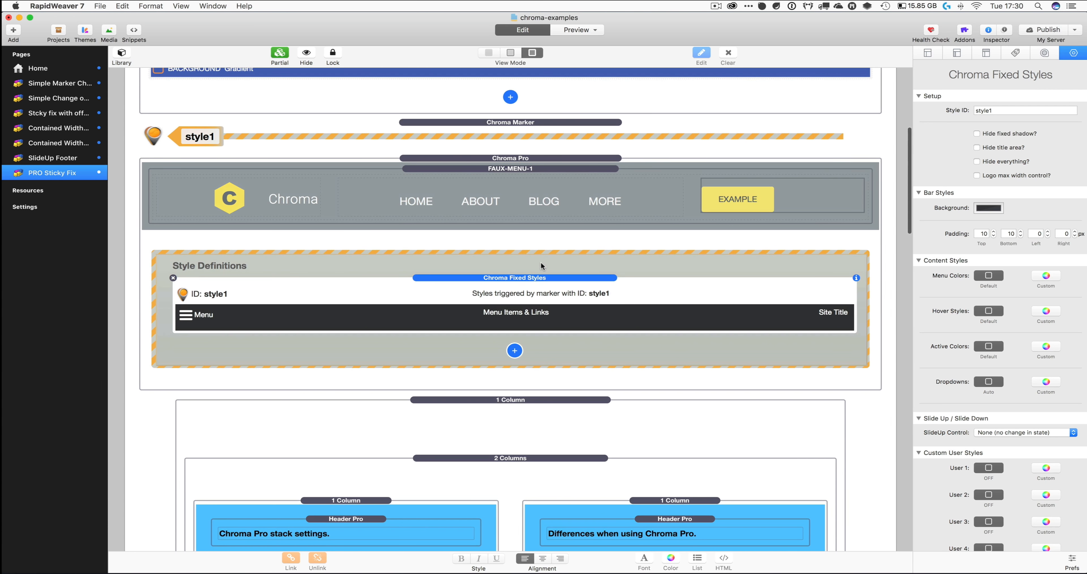
- Examine the Chroma Pro stack's Default Styles settings, such as background, padding and menu colors
{"action": "left_click", "coordinate": [528, 158]}
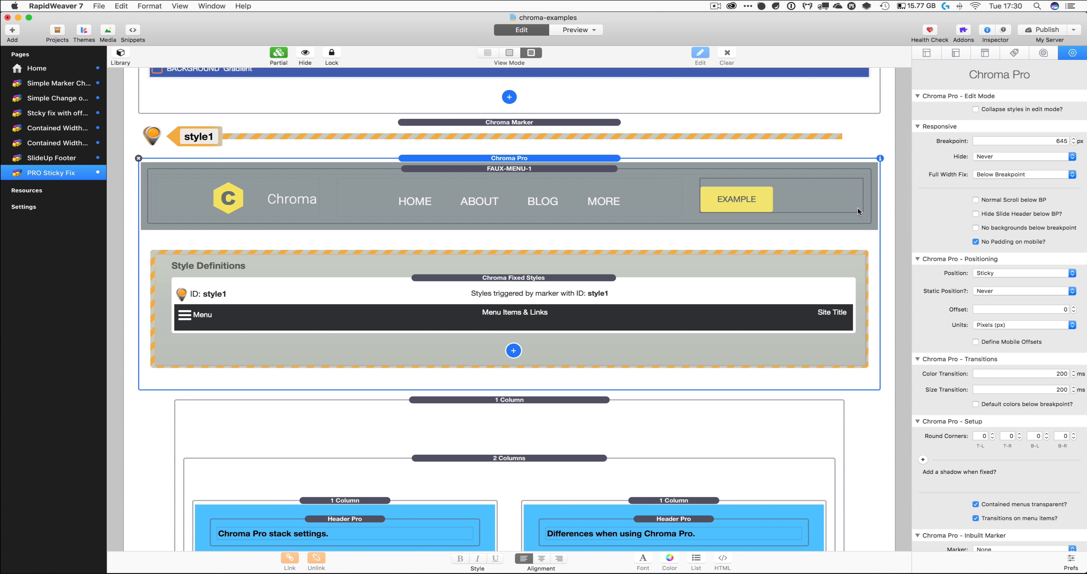
{"action": "scroll", "coordinate": [976, 396], "scroll_direction": "down", "scroll_amount": 15}
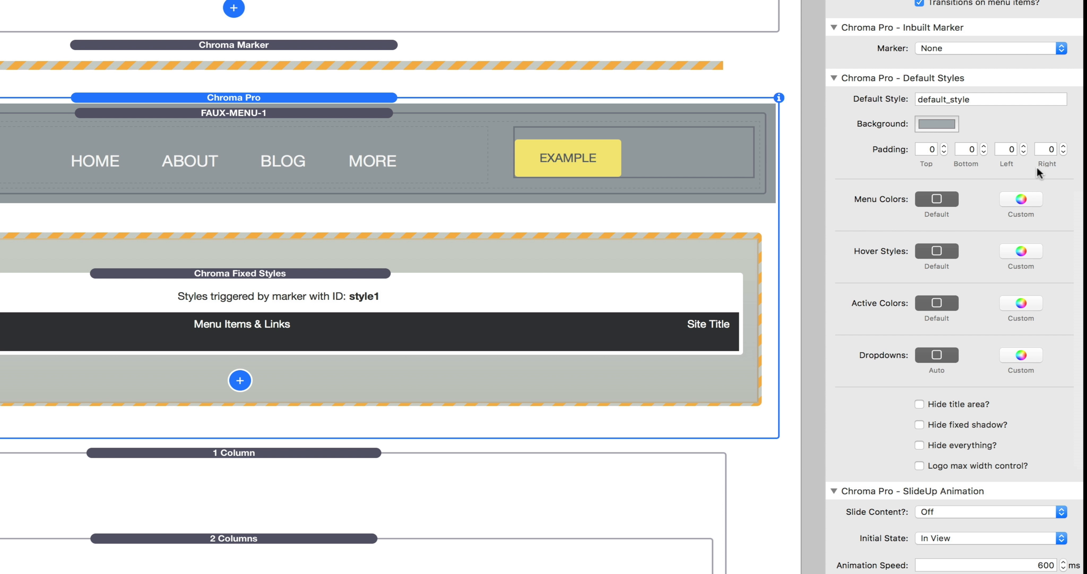
{"action": "scroll", "coordinate": [617, 225], "scroll_direction": "up", "scroll_amount": 2}
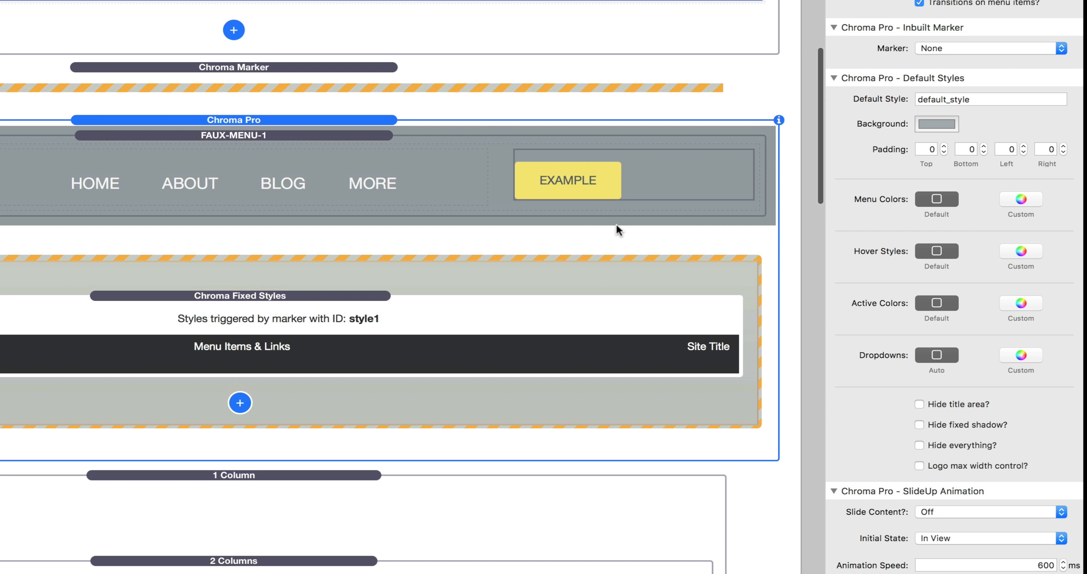
{"action": "scroll", "coordinate": [885, 298], "scroll_direction": "down", "scroll_amount": 4}
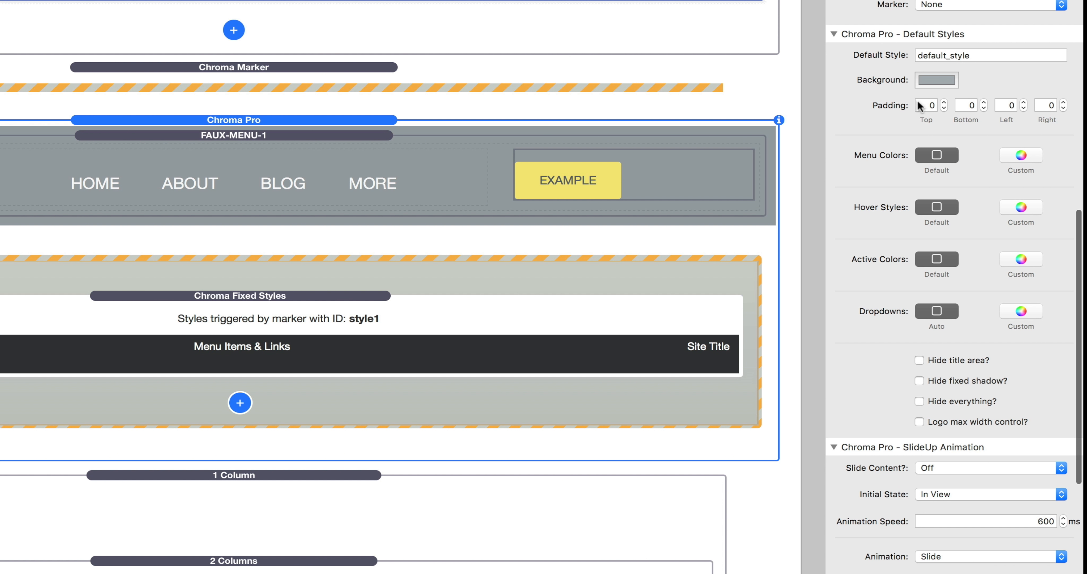
{"action": "scroll", "coordinate": [914, 249], "scroll_direction": "up", "scroll_amount": 1}
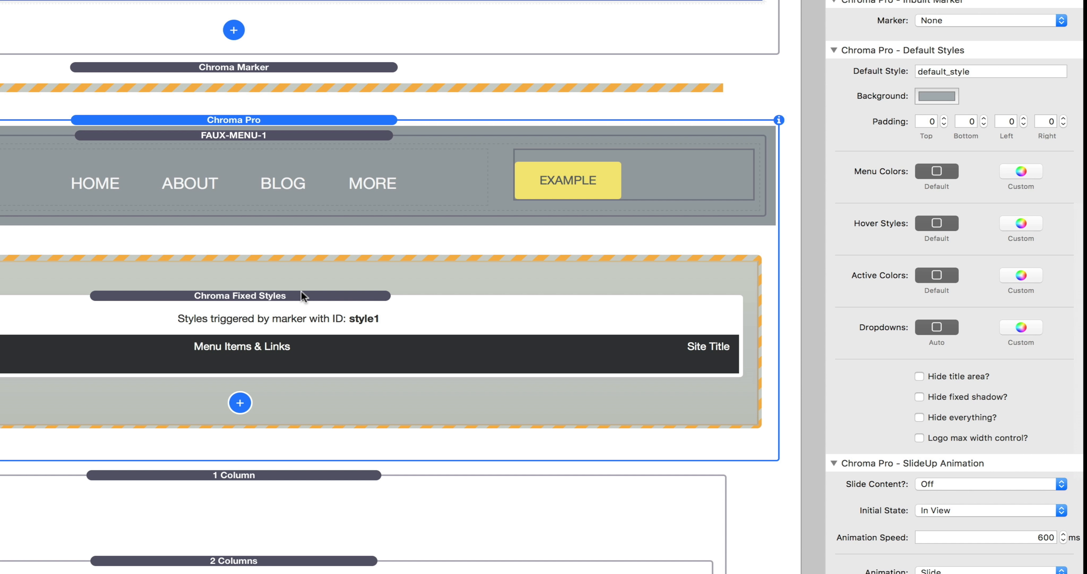
- Examine the settings of the Chroma Fixed Styles stack, including its Style ID, bar styles and content styles
{"action": "left_click", "coordinate": [211, 295]}
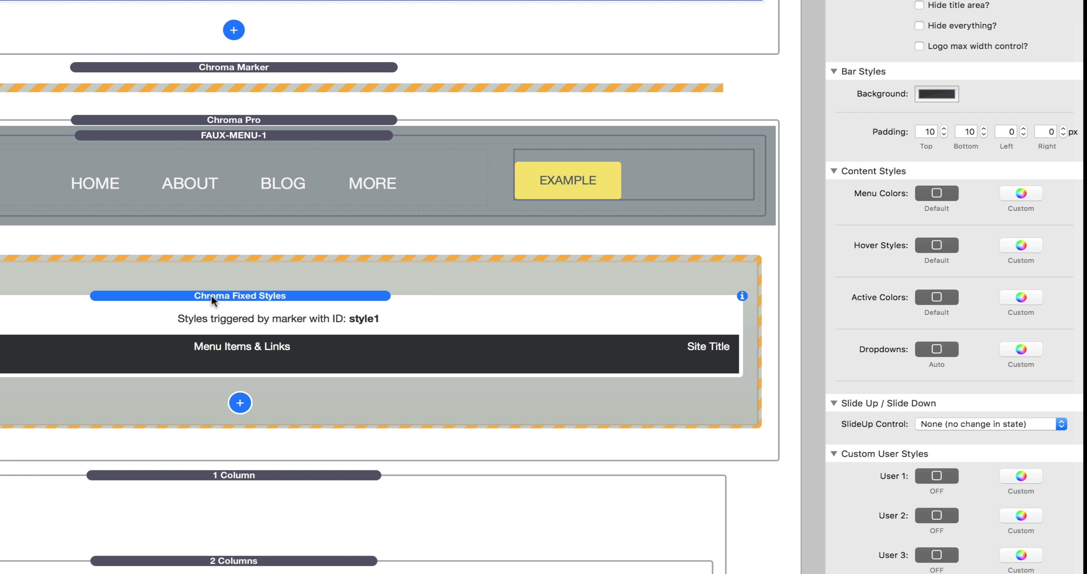
{"action": "scroll", "coordinate": [965, 153], "scroll_direction": "up", "scroll_amount": 4}
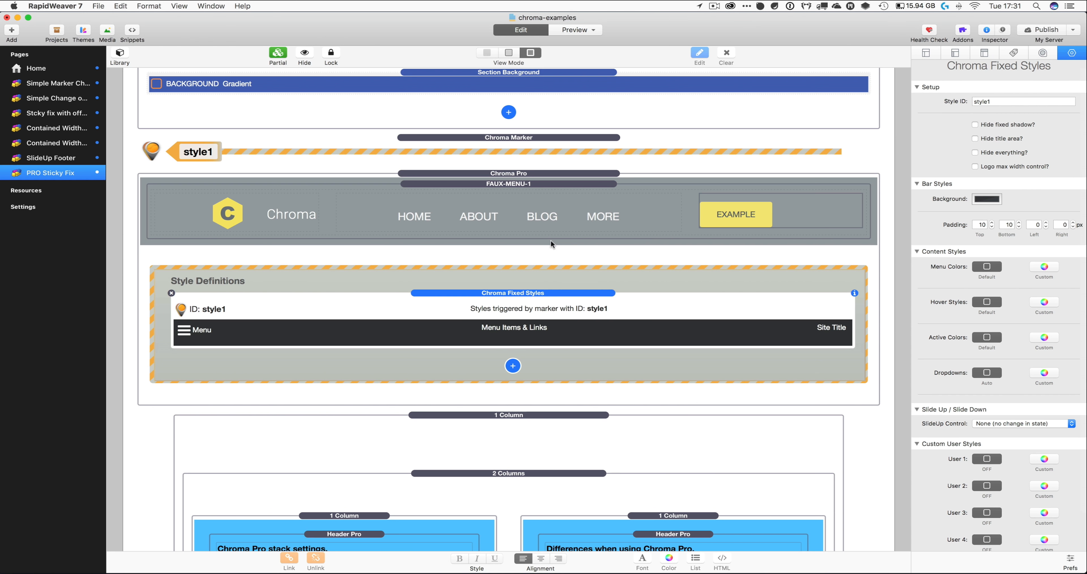
{"action": "scroll", "coordinate": [311, 226], "scroll_direction": "down", "scroll_amount": 1}
{"action": "scroll", "coordinate": [561, 246], "scroll_direction": "up", "scroll_amount": 1}
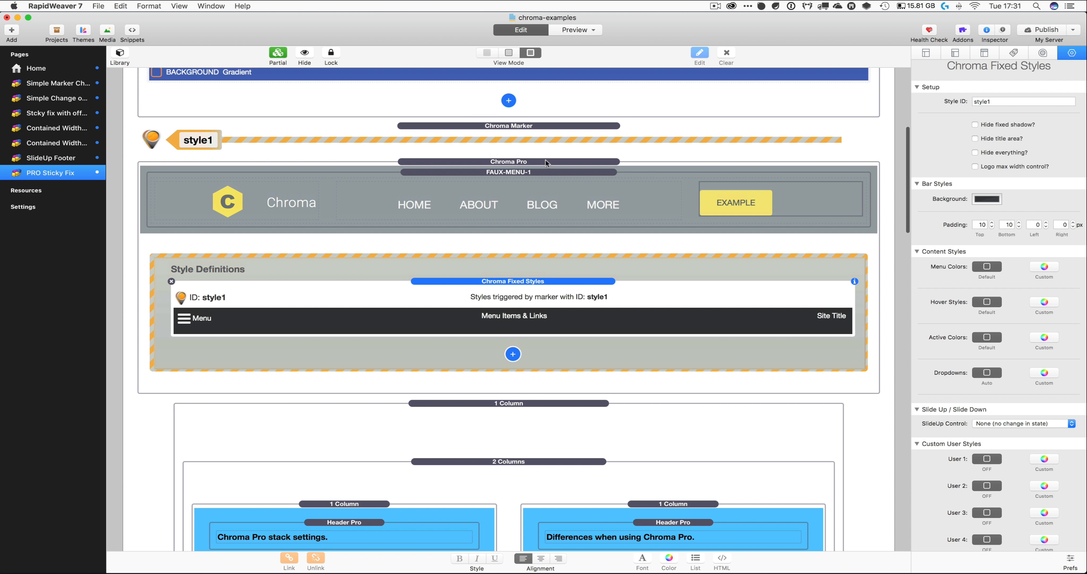
- Inspect the Chroma Marker stack's settings and the Chroma Pro stack's Position options, keeping Sticky
{"action": "left_click", "coordinate": [545, 162]}
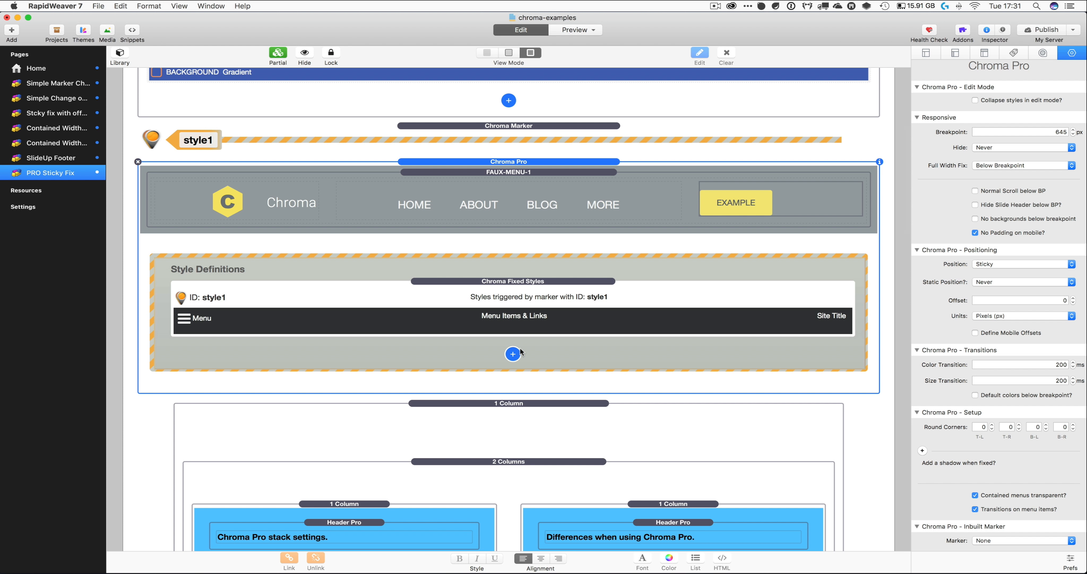
{"action": "left_click", "coordinate": [490, 124]}
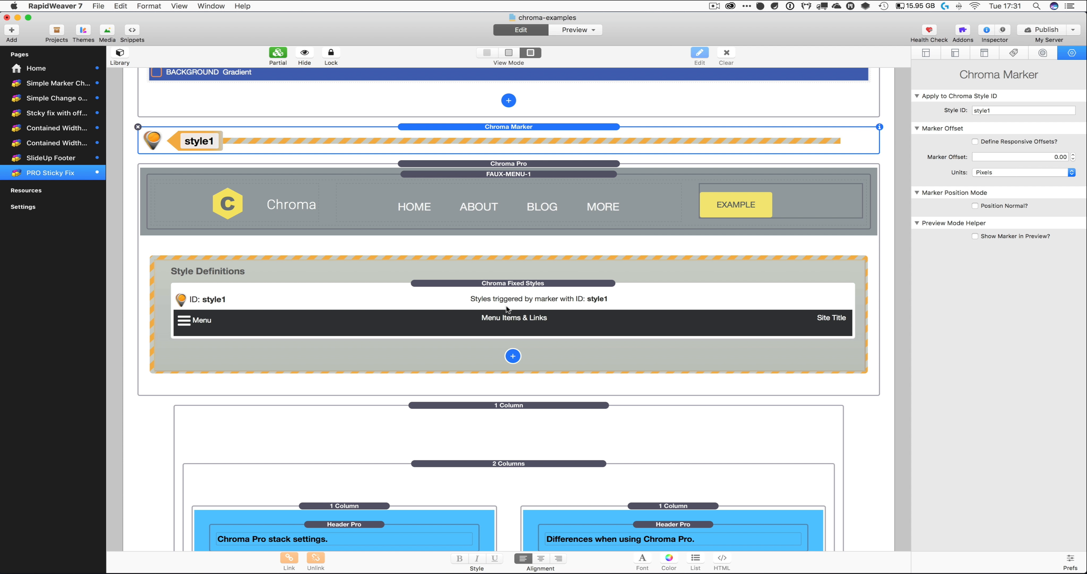
{"action": "left_click", "coordinate": [514, 165]}
{"action": "left_click", "coordinate": [999, 274]}
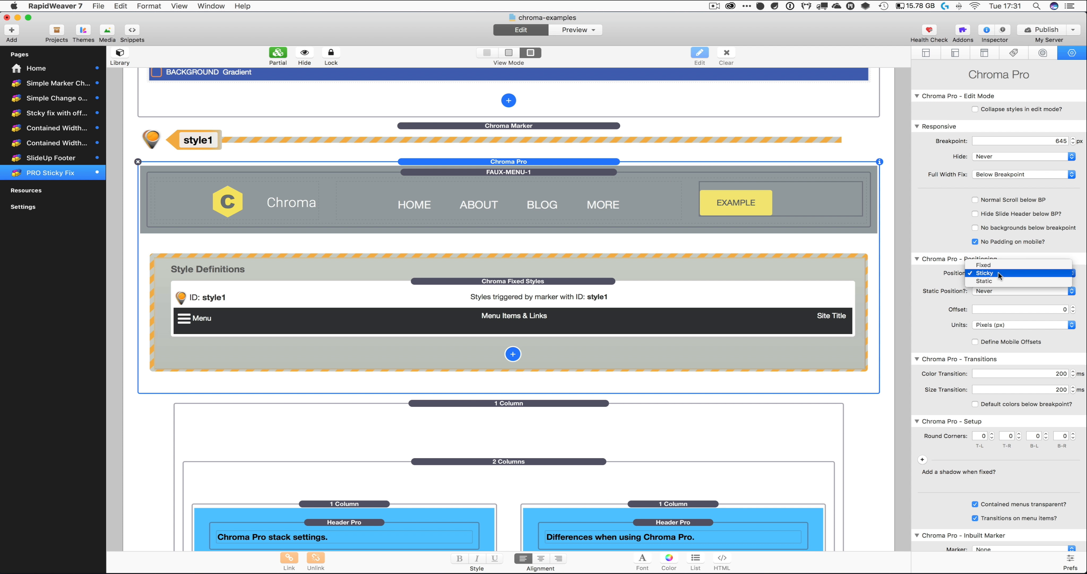
{"action": "left_click", "coordinate": [988, 274]}
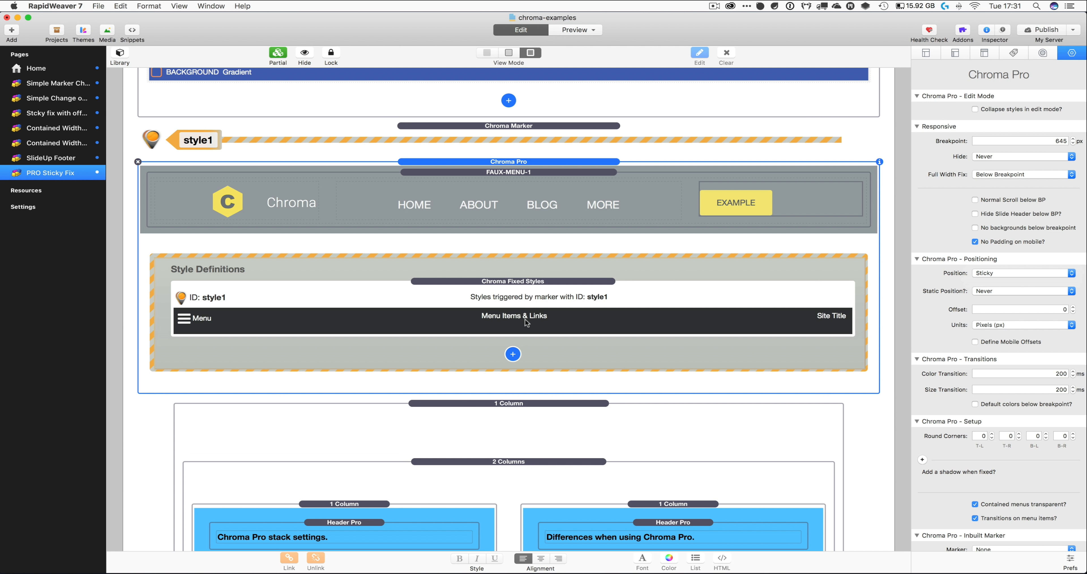
- Set the Chroma Pro stack's inbuilt marker to Use Initial Style name
{"action": "left_click", "coordinate": [530, 139]}
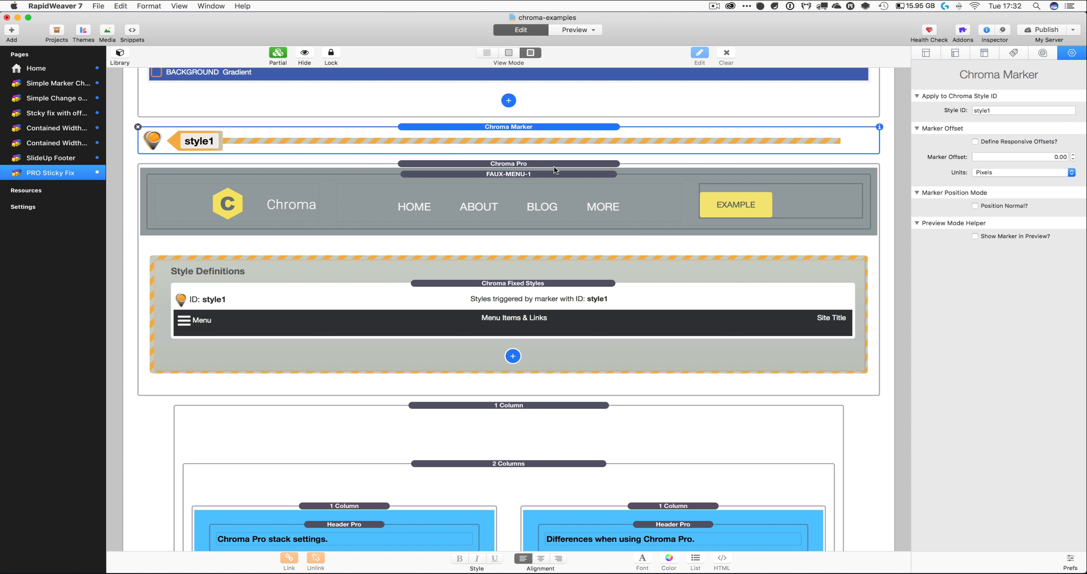
{"action": "left_click", "coordinate": [561, 163]}
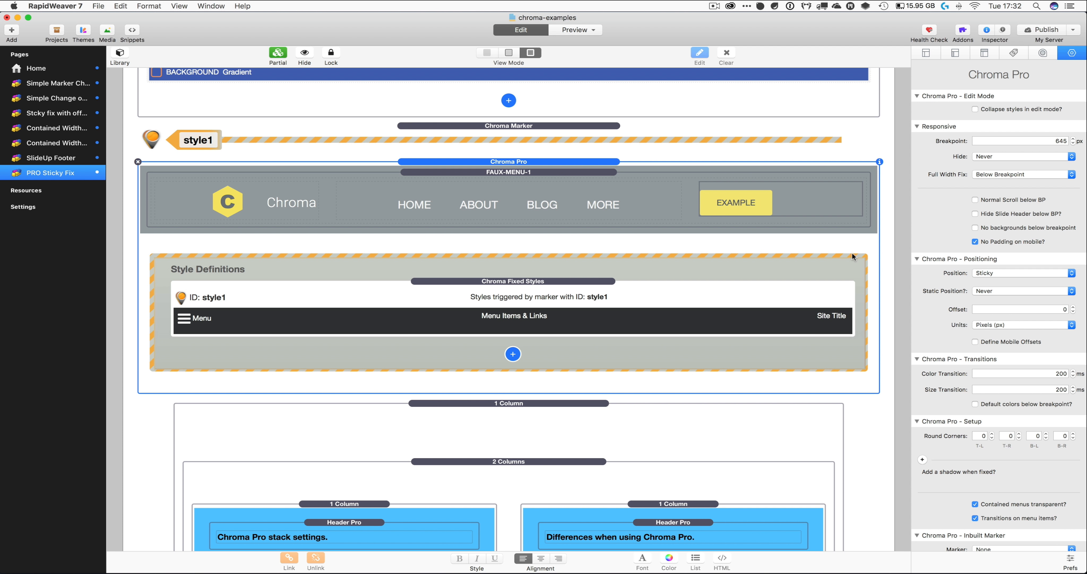
{"action": "scroll", "coordinate": [998, 323], "scroll_direction": "down", "scroll_amount": 10}
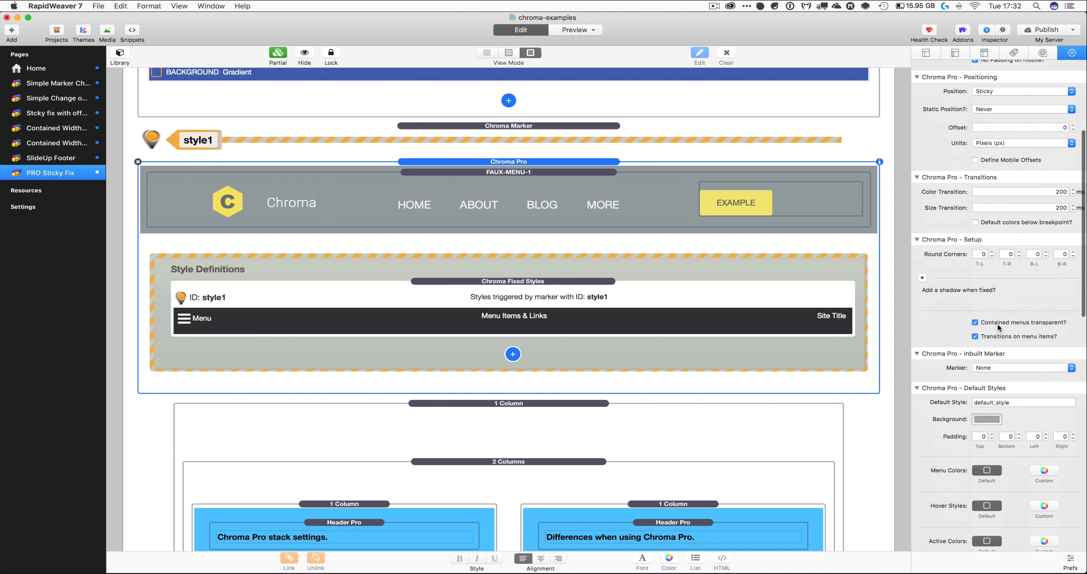
{"action": "scroll", "coordinate": [997, 323], "scroll_direction": "down", "scroll_amount": 3}
{"action": "left_click", "coordinate": [1003, 317]}
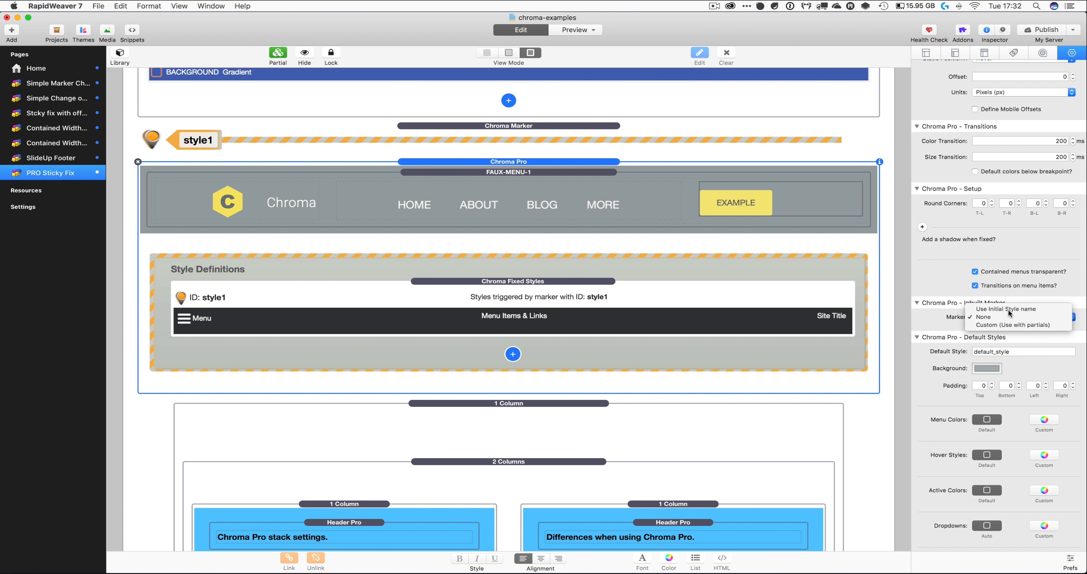
{"action": "left_click", "coordinate": [1009, 311]}
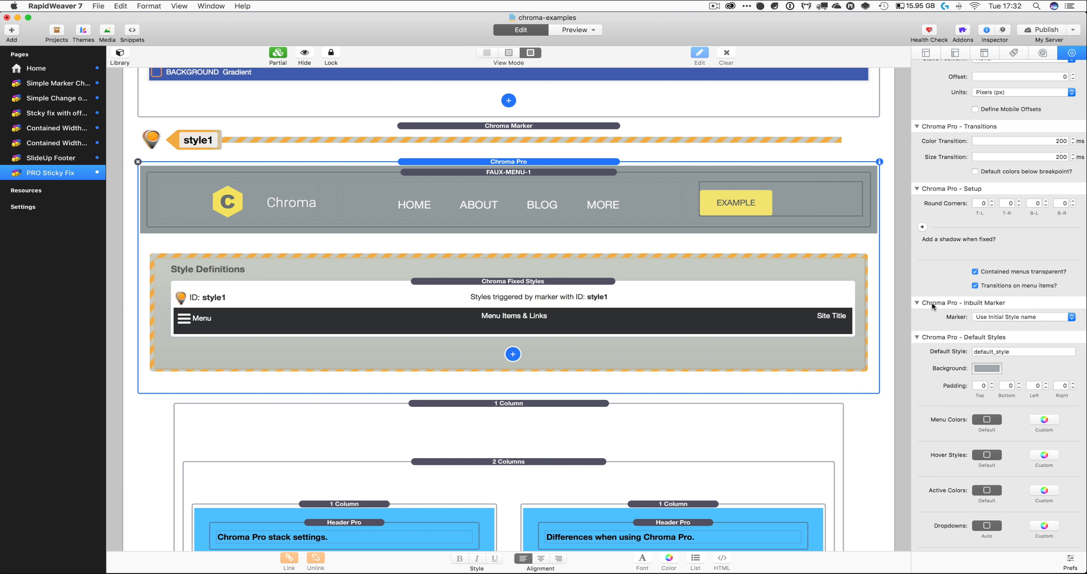
{"action": "scroll", "coordinate": [989, 360], "scroll_direction": "down", "scroll_amount": 6}
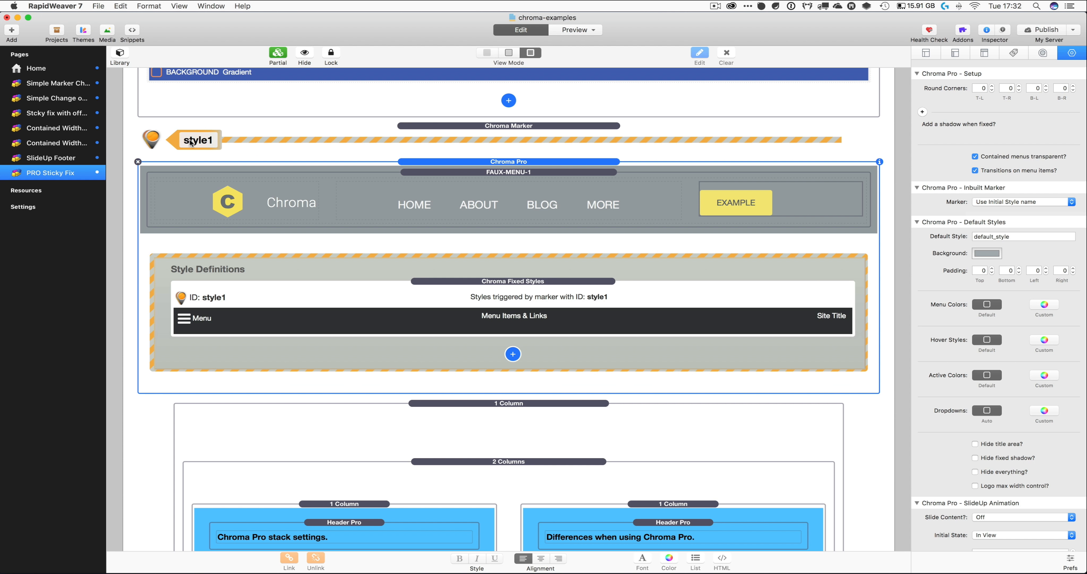
- Compare the Chroma Marker's Style ID with the Chroma Pro stack's Inbuilt Marker and Default Styles settings
{"action": "left_click", "coordinate": [398, 131]}
{"action": "left_click", "coordinate": [283, 168]}
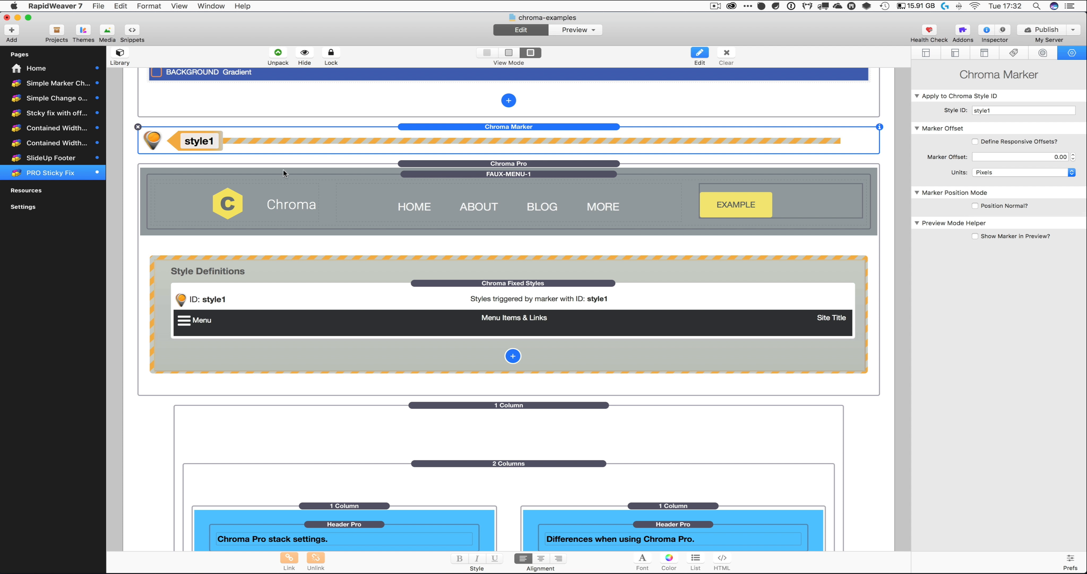
{"action": "left_click", "coordinate": [294, 163]}
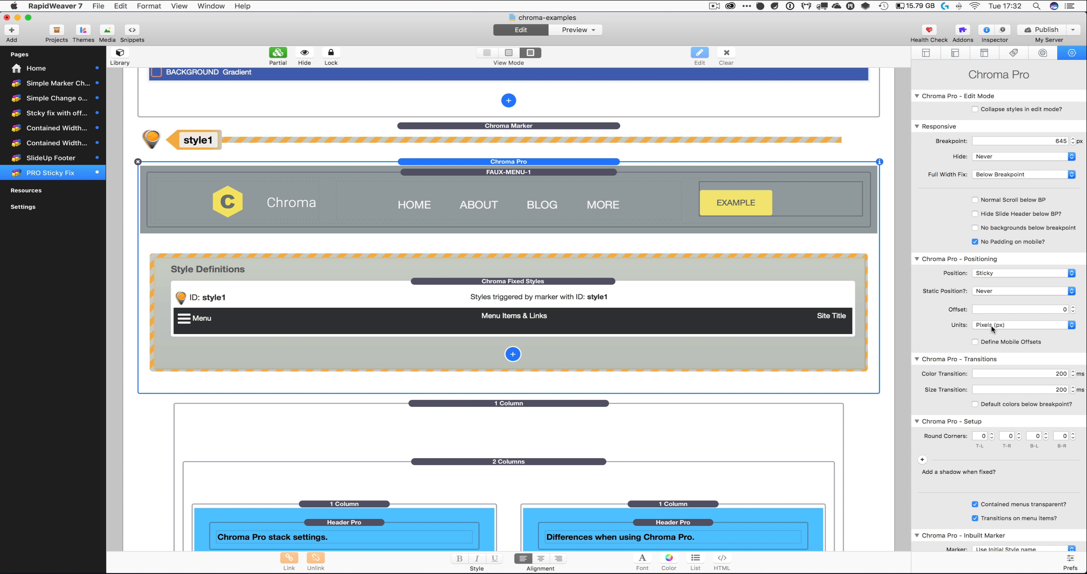
{"action": "scroll", "coordinate": [1001, 333], "scroll_direction": "down", "scroll_amount": 6}
{"action": "scroll", "coordinate": [1003, 337], "scroll_direction": "down", "scroll_amount": 1}
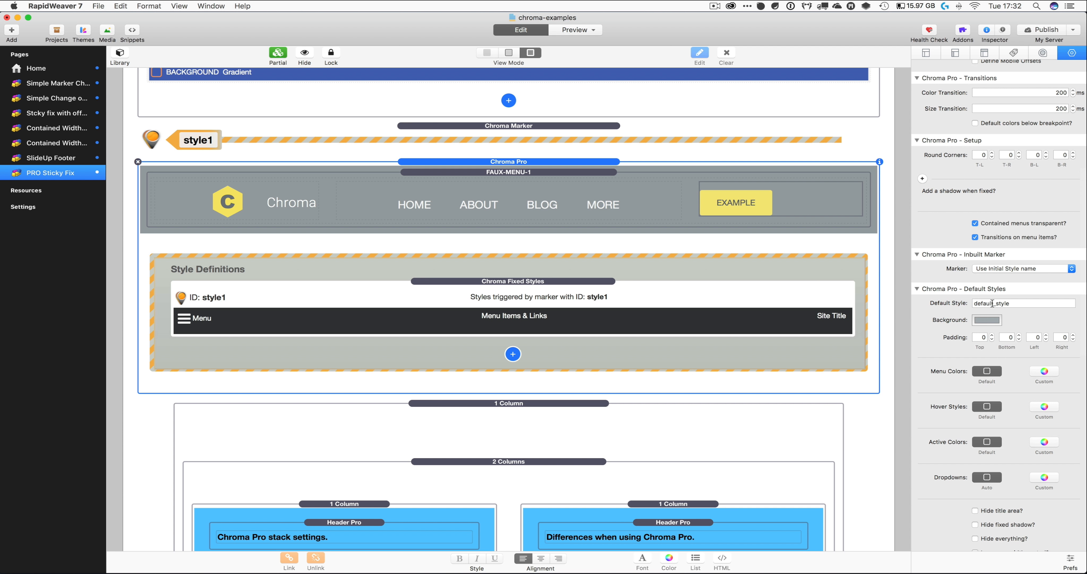
{"action": "scroll", "coordinate": [732, 255], "scroll_direction": "up", "scroll_amount": 2}
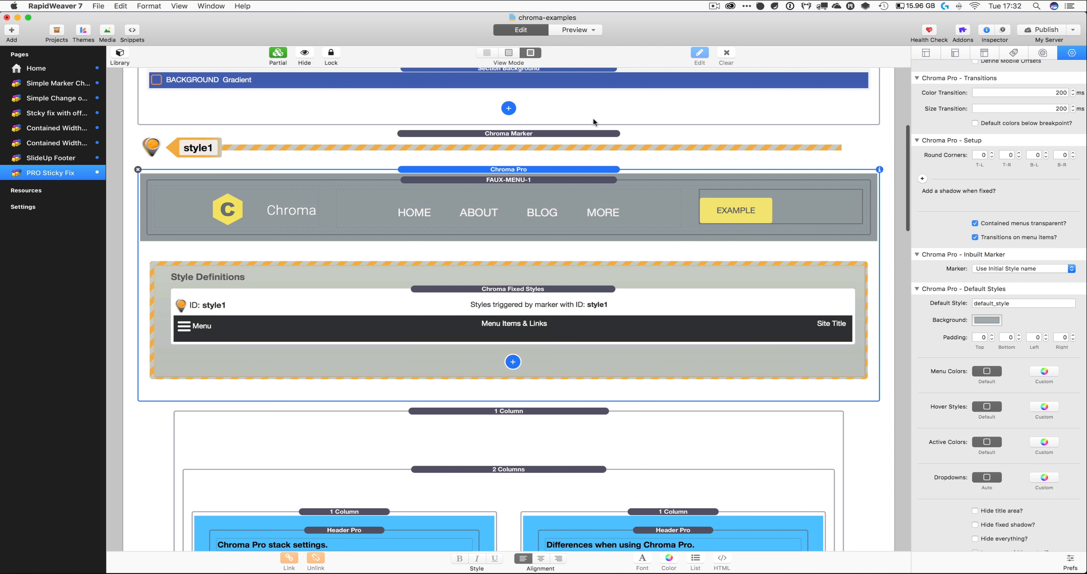
- Preview the PRO Sticky Fix page and check how the menu's style behaves when it sticks with the inbuilt marker enabled
{"action": "left_click", "coordinate": [568, 30]}
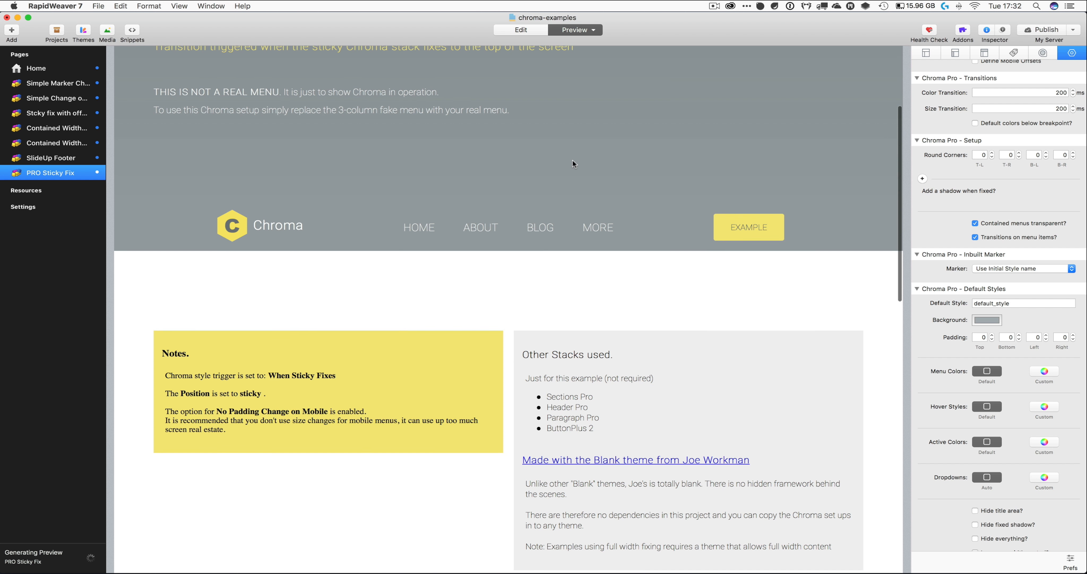
{"action": "scroll", "coordinate": [465, 249], "scroll_direction": "up", "scroll_amount": 3}
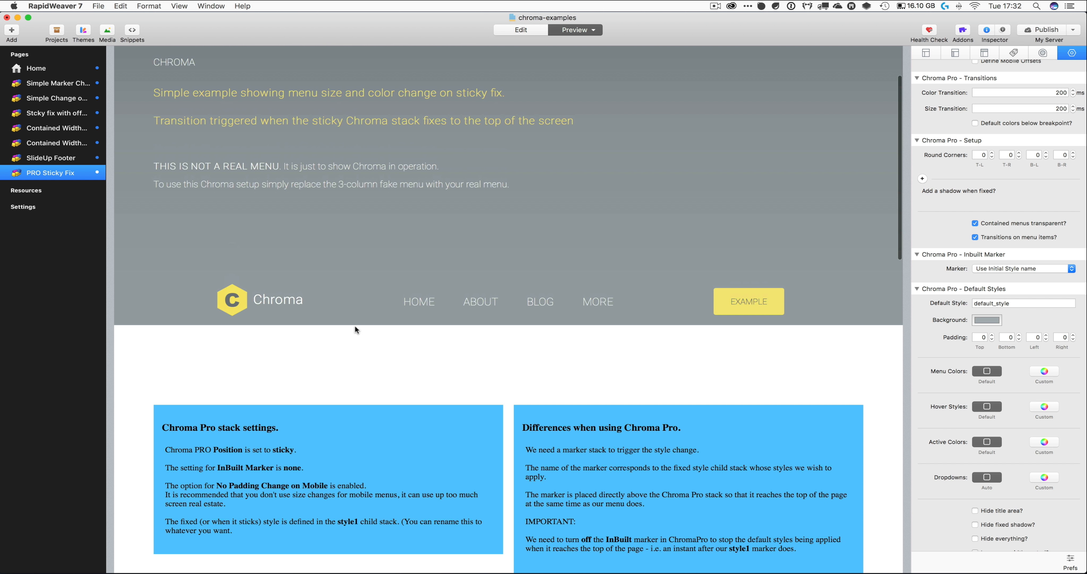
{"action": "scroll", "coordinate": [487, 341], "scroll_direction": "down", "scroll_amount": 8}
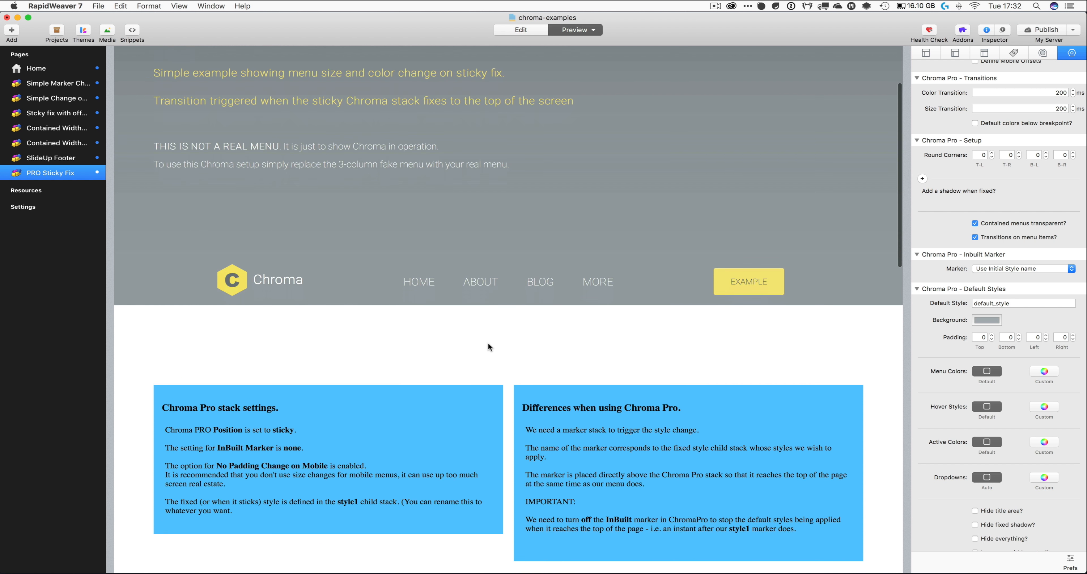
{"action": "scroll", "coordinate": [488, 343], "scroll_direction": "down", "scroll_amount": 2}
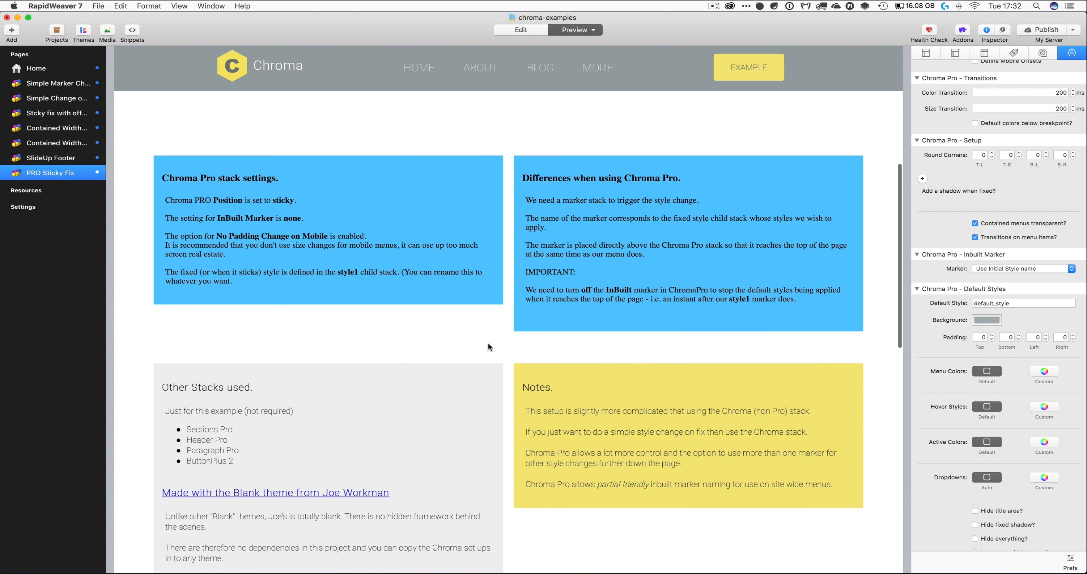
{"action": "scroll", "coordinate": [488, 341], "scroll_direction": "up", "scroll_amount": 4}
{"action": "scroll", "coordinate": [488, 342], "scroll_direction": "down", "scroll_amount": 3}
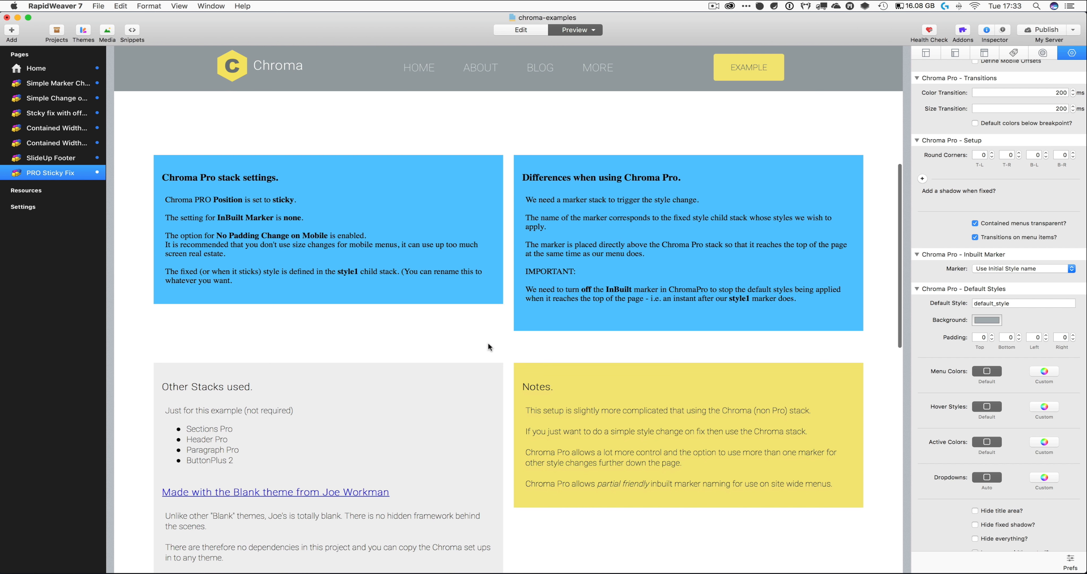
{"action": "scroll", "coordinate": [488, 341], "scroll_direction": "up", "scroll_amount": 4}
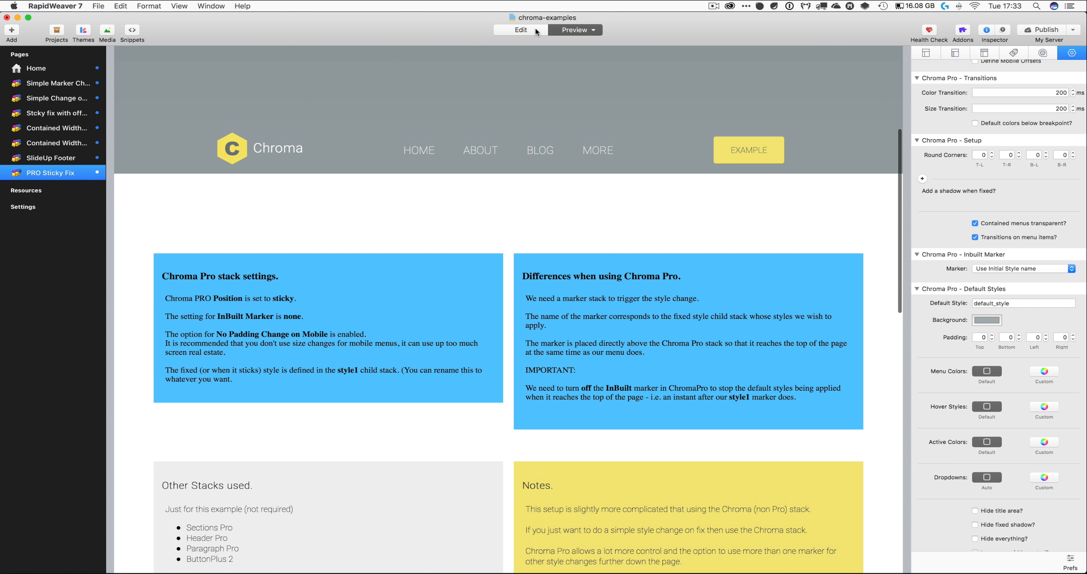
- Return to edit mode, review the Chroma Marker above the menu, and set the Chroma Pro stack's inbuilt marker to None
{"action": "left_click", "coordinate": [535, 31]}
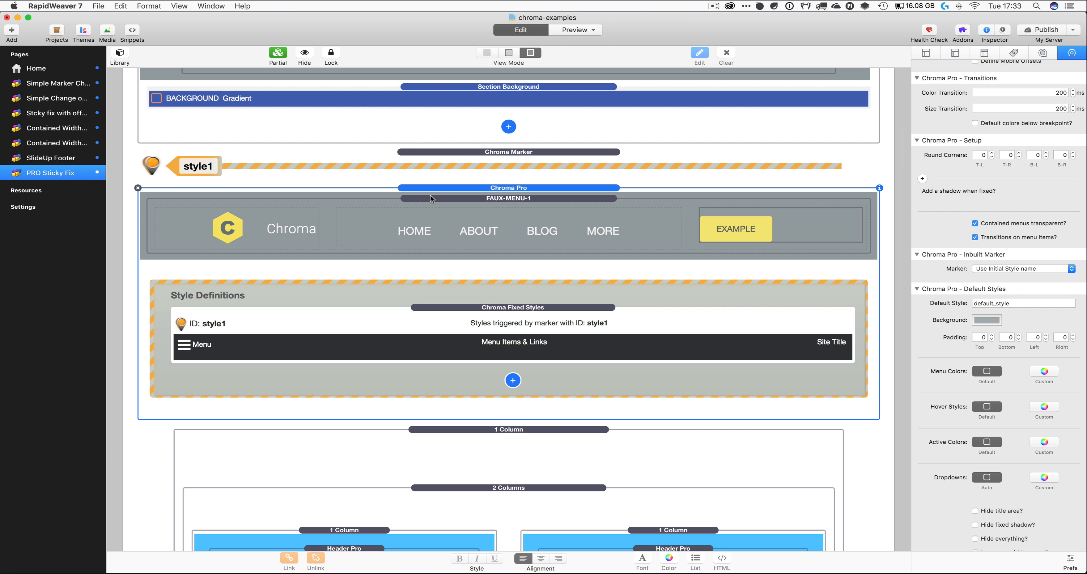
{"action": "left_click", "coordinate": [390, 163]}
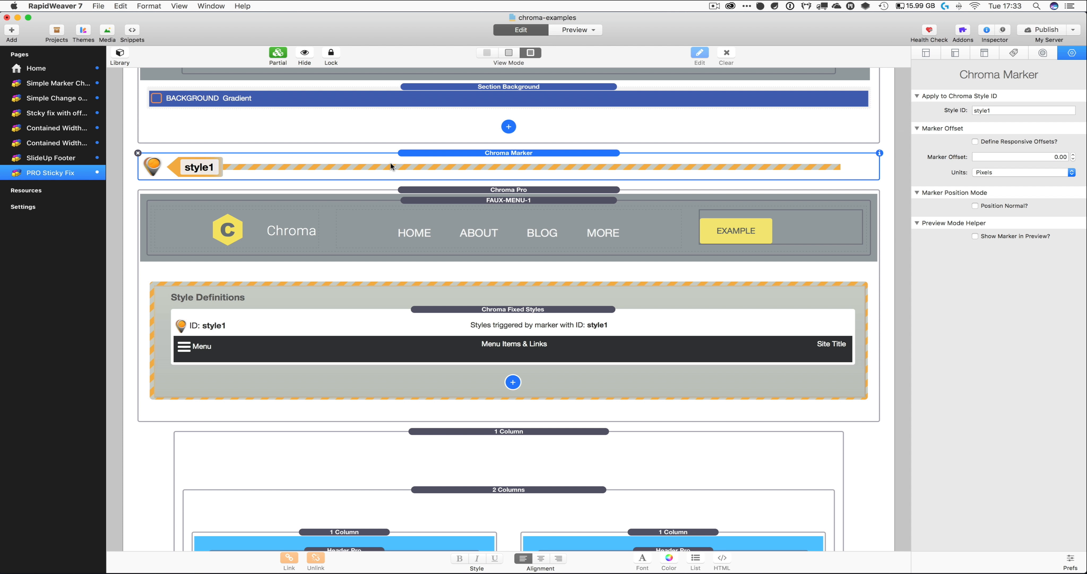
{"action": "left_click", "coordinate": [420, 190]}
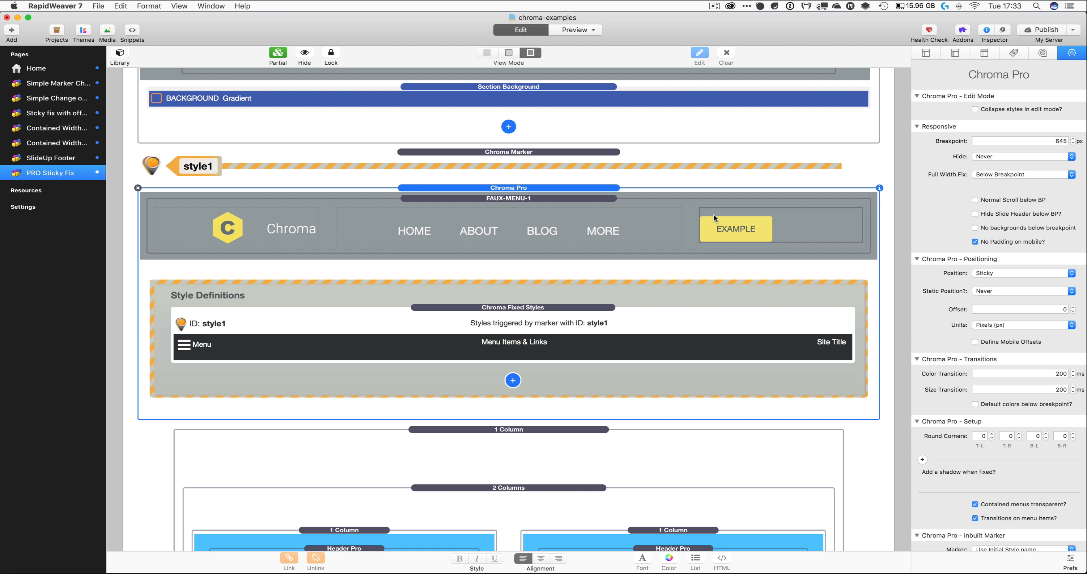
{"action": "scroll", "coordinate": [992, 379], "scroll_direction": "down", "scroll_amount": 10}
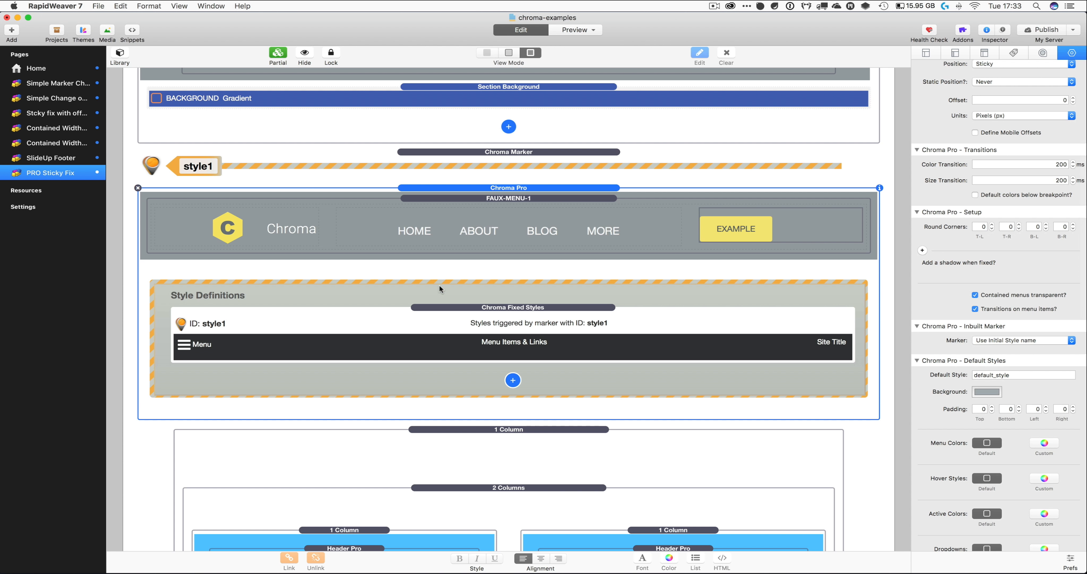
{"action": "scroll", "coordinate": [439, 289], "scroll_direction": "down", "scroll_amount": 1}
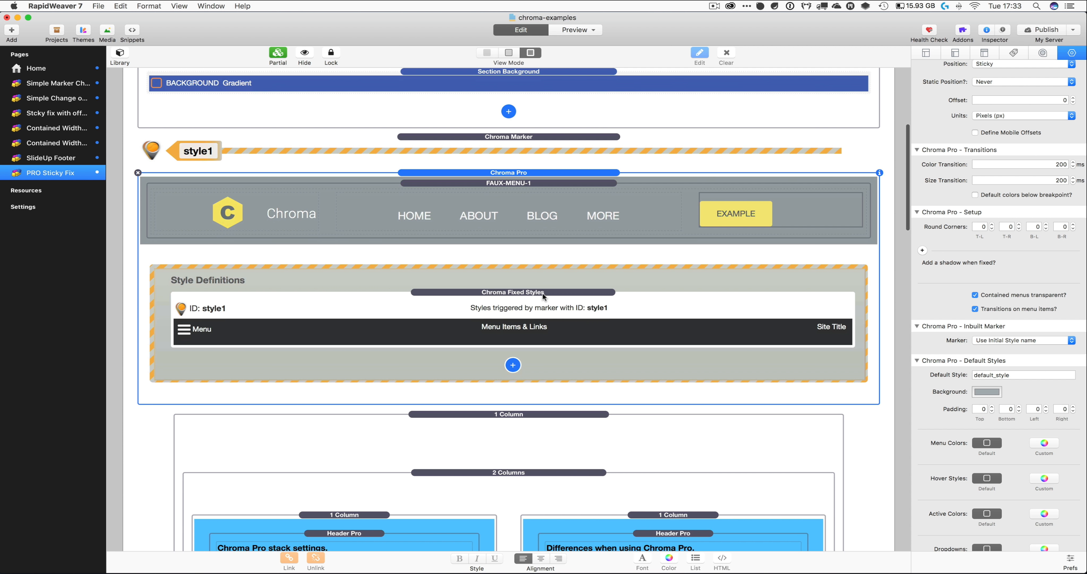
{"action": "left_click", "coordinate": [1015, 340]}
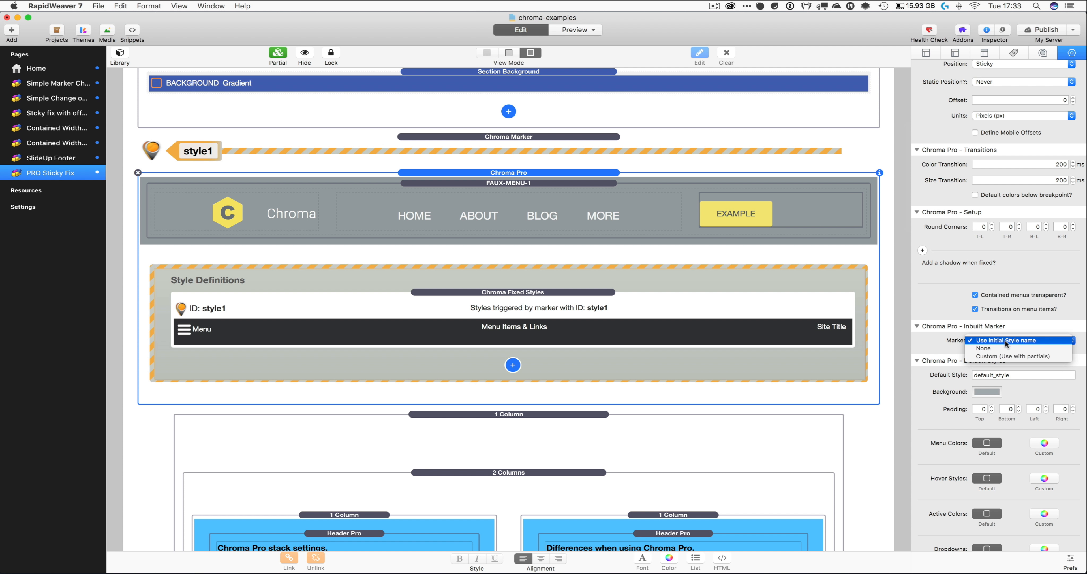
{"action": "left_click", "coordinate": [993, 348]}
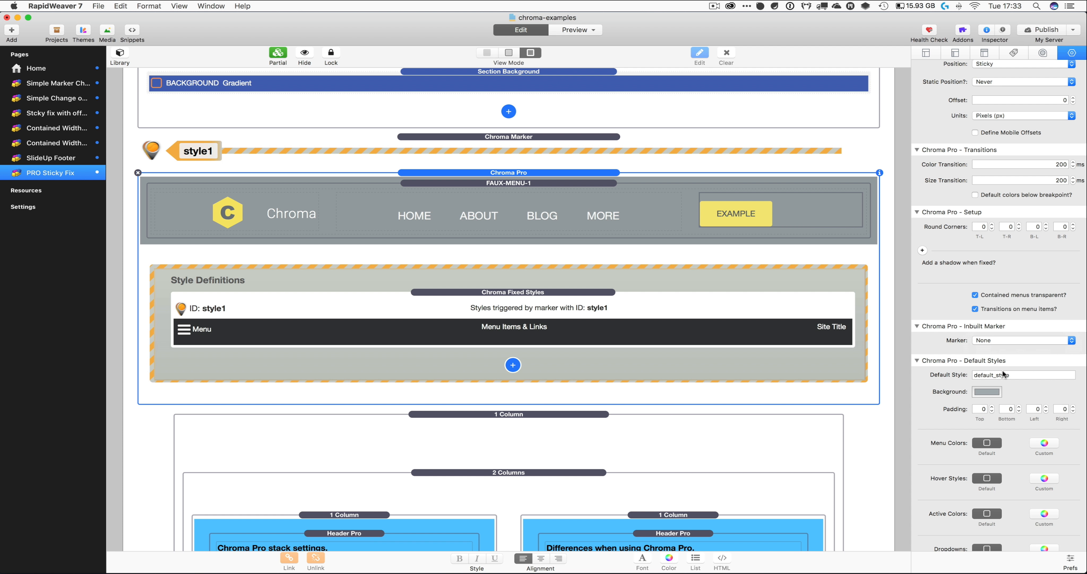
- Rename the Chroma Pro stack's default style as rabbit
{"action": "scroll", "coordinate": [745, 349], "scroll_direction": "down", "scroll_amount": 2}
{"action": "scroll", "coordinate": [965, 371], "scroll_direction": "down", "scroll_amount": 5}
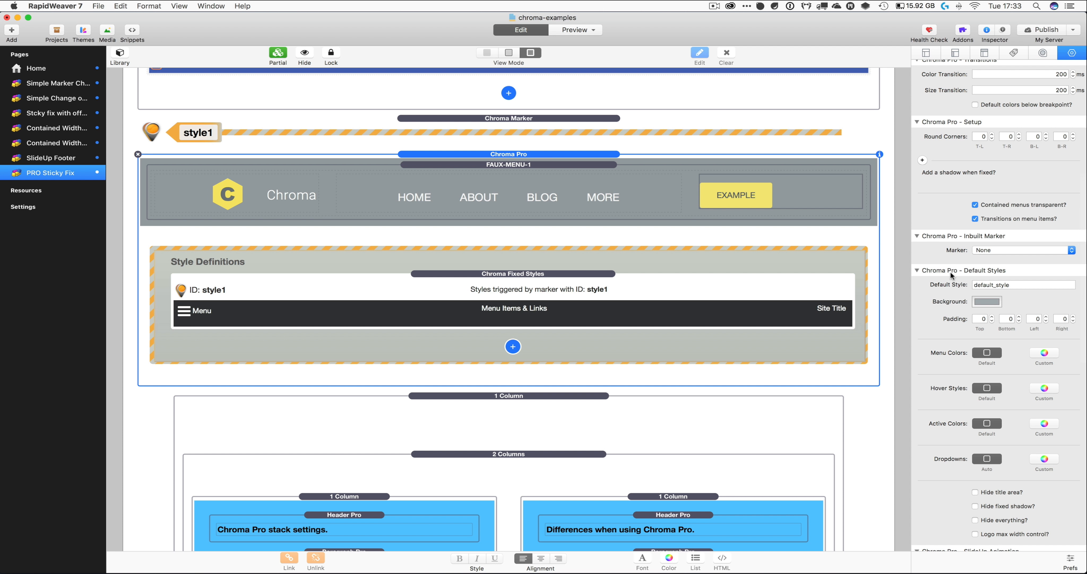
{"action": "double_click", "coordinate": [985, 285]}
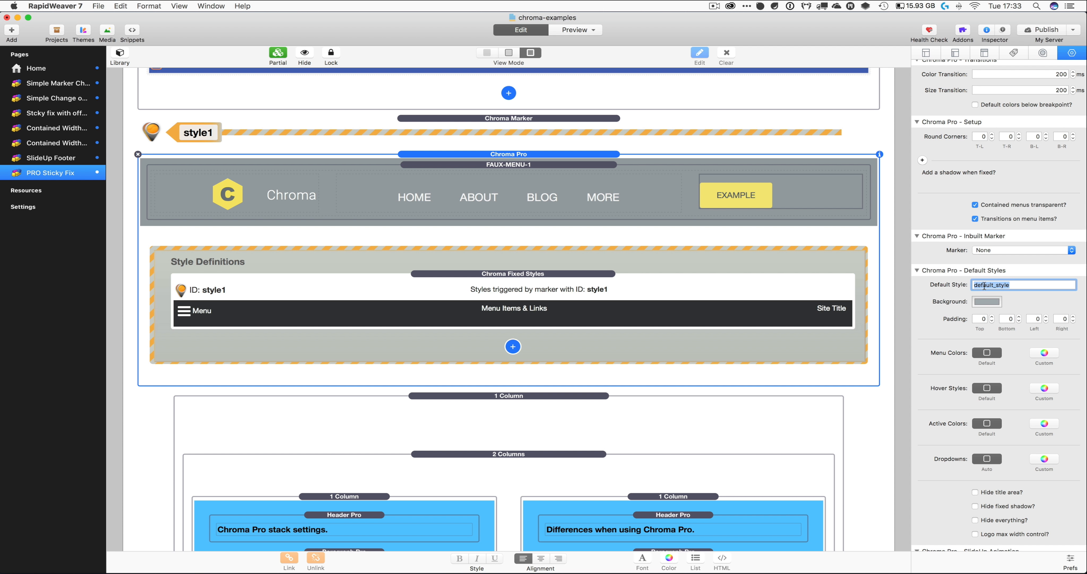
{"action": "type", "text": "rabbit"}
{"action": "key", "text": "Return"}
{"action": "scroll", "coordinate": [775, 184], "scroll_direction": "down", "scroll_amount": 1}
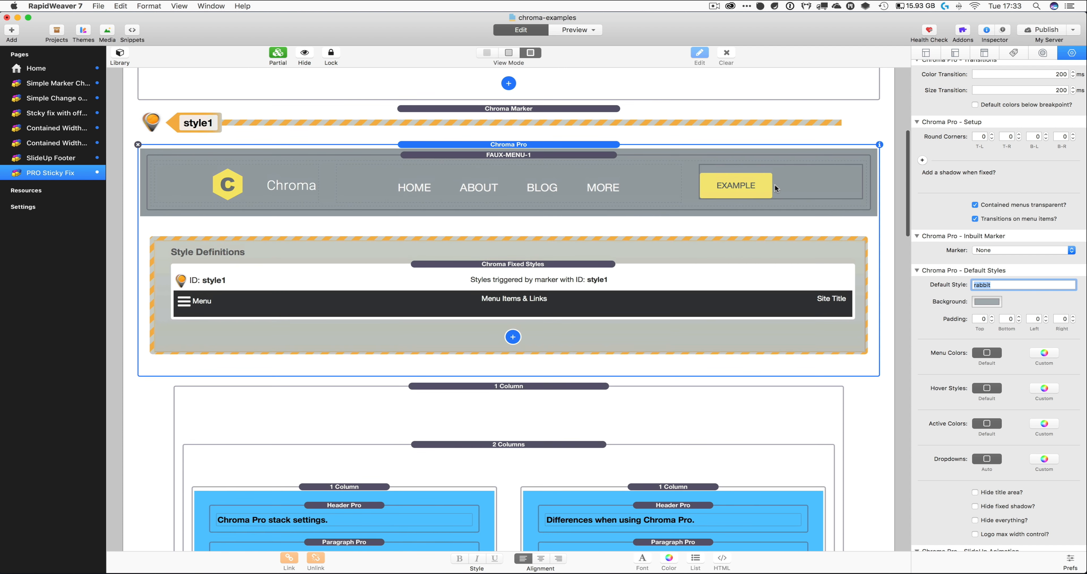
{"action": "scroll", "coordinate": [774, 173], "scroll_direction": "up", "scroll_amount": 2}
{"action": "scroll", "coordinate": [774, 159], "scroll_direction": "down", "scroll_amount": 1}
{"action": "scroll", "coordinate": [774, 159], "scroll_direction": "up", "scroll_amount": 1}
{"action": "scroll", "coordinate": [693, 152], "scroll_direction": "down", "scroll_amount": 1}
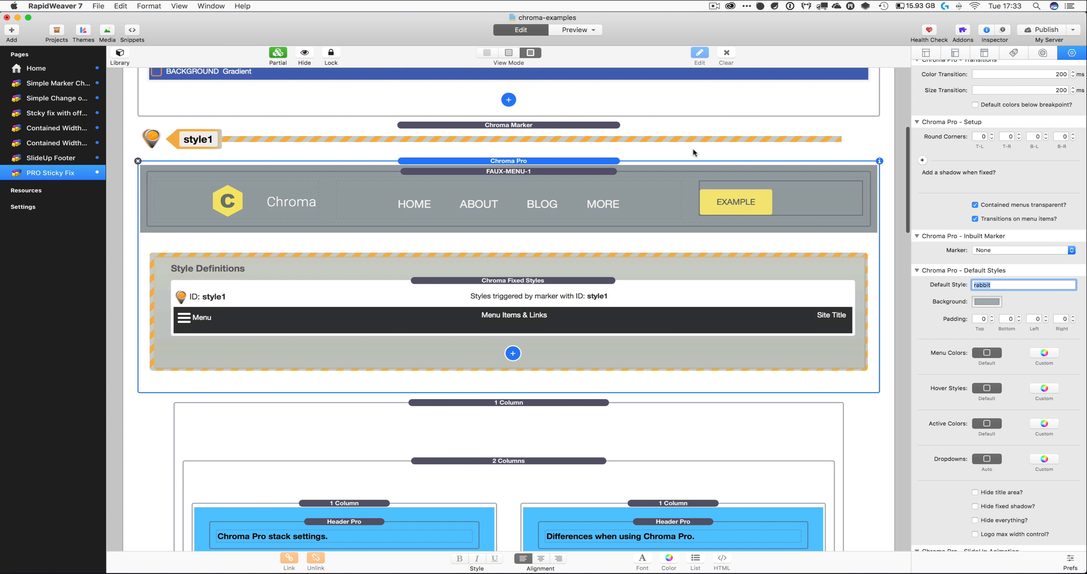
- Preview the page with the inbuilt marker off, check the menu's style change on sticking and unsticking, and return to edit mode
{"action": "left_click", "coordinate": [583, 28]}
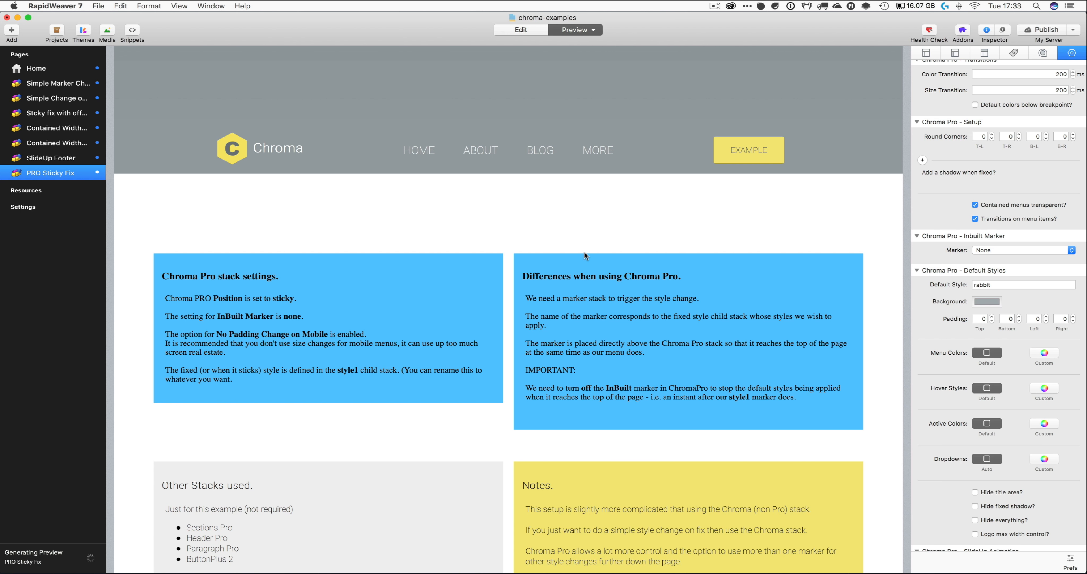
{"action": "scroll", "coordinate": [694, 254], "scroll_direction": "up", "scroll_amount": 5}
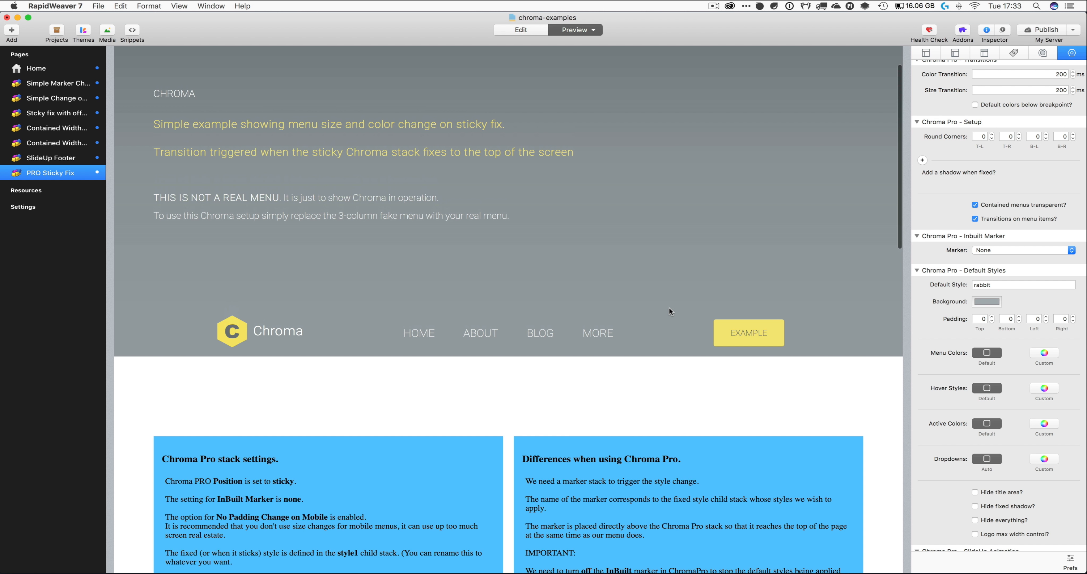
{"action": "scroll", "coordinate": [676, 418], "scroll_direction": "down", "scroll_amount": 6}
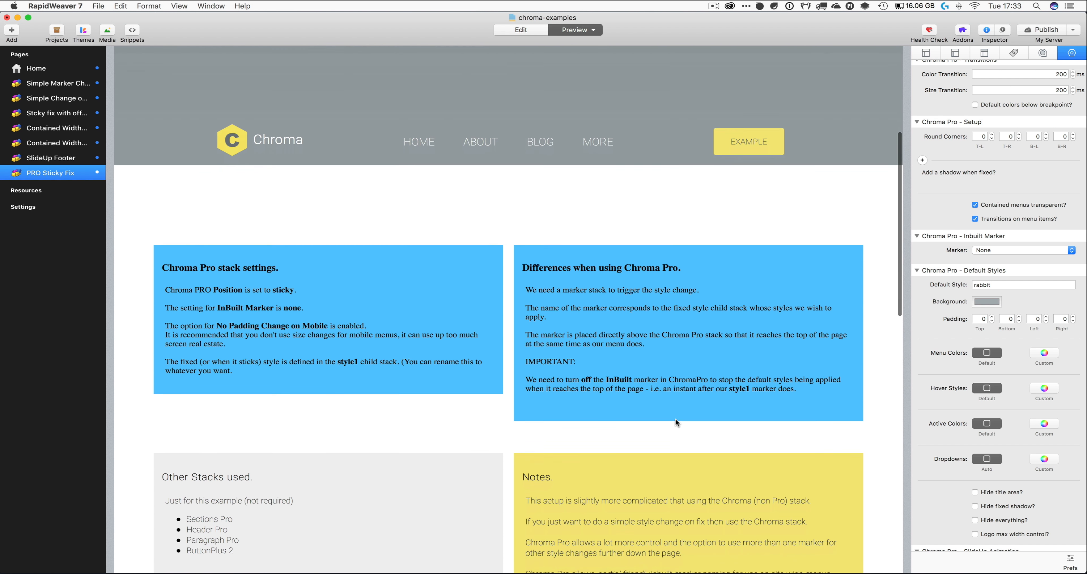
{"action": "scroll", "coordinate": [675, 418], "scroll_direction": "down", "scroll_amount": 2}
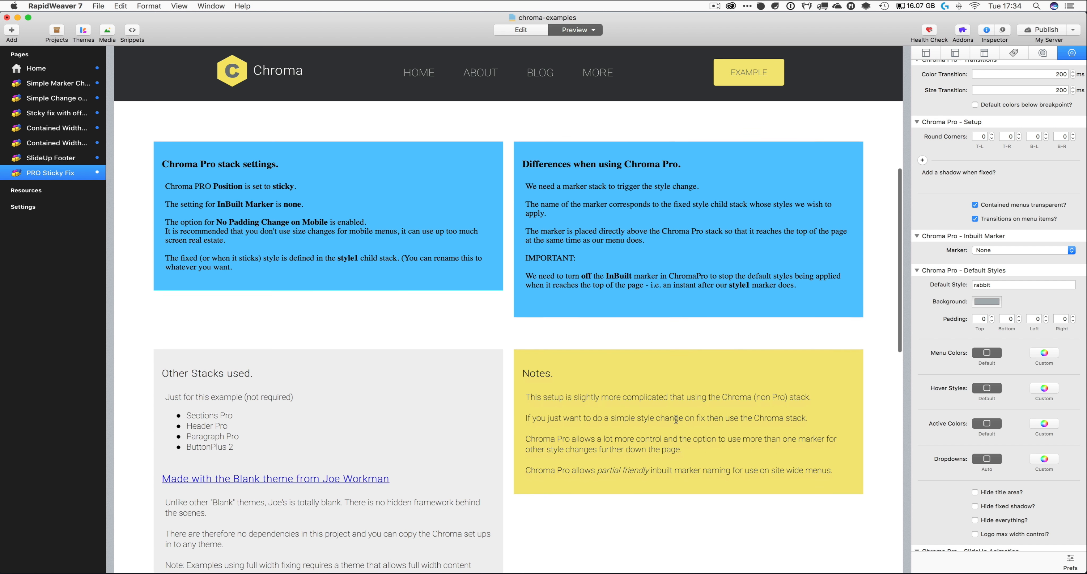
{"action": "scroll", "coordinate": [676, 417], "scroll_direction": "up", "scroll_amount": 3}
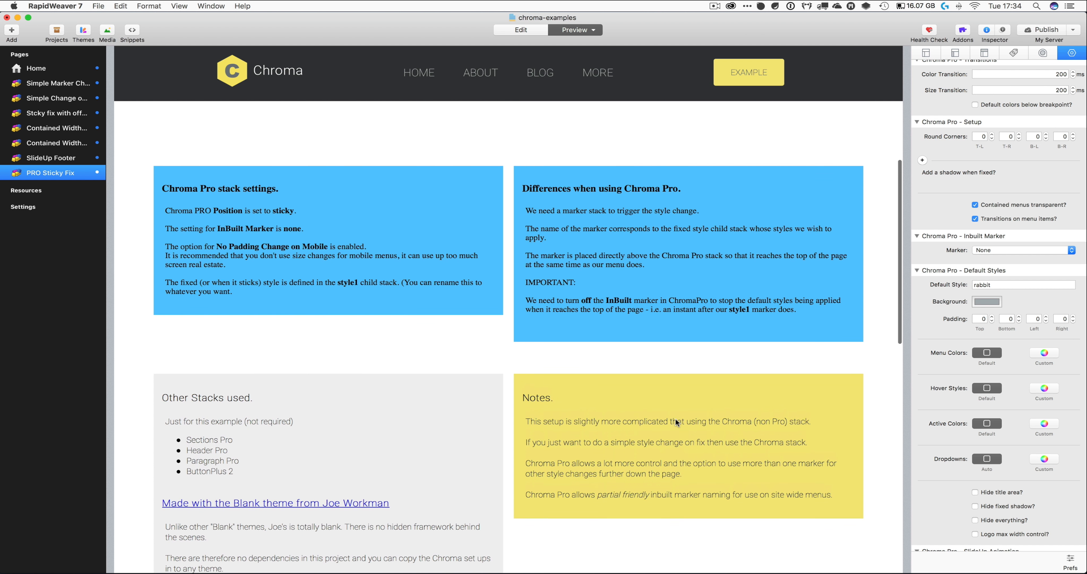
{"action": "scroll", "coordinate": [676, 418], "scroll_direction": "down", "scroll_amount": 2}
{"action": "scroll", "coordinate": [675, 417], "scroll_direction": "up", "scroll_amount": 2}
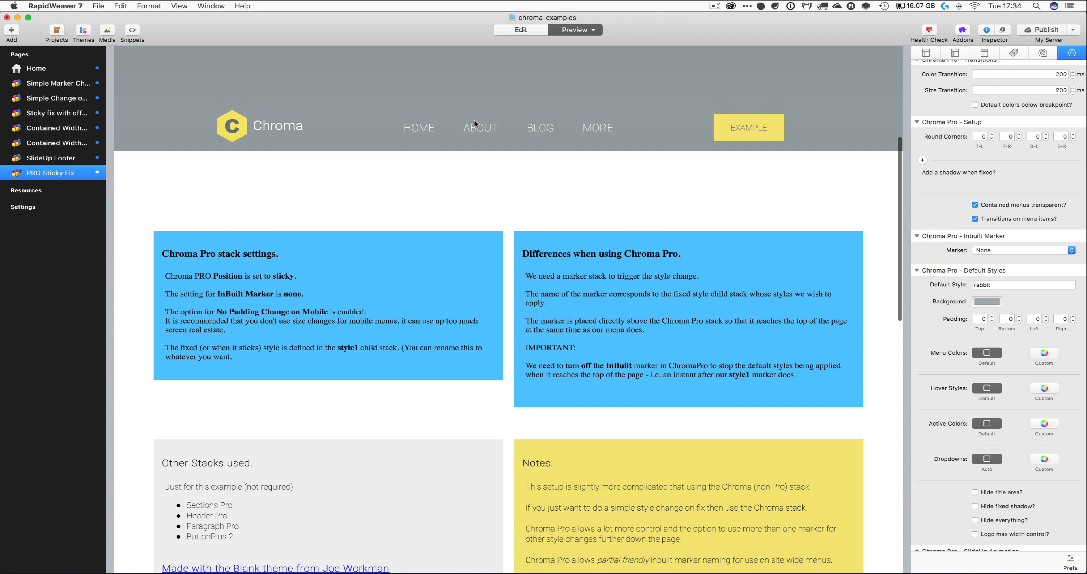
{"action": "left_click", "coordinate": [526, 31]}
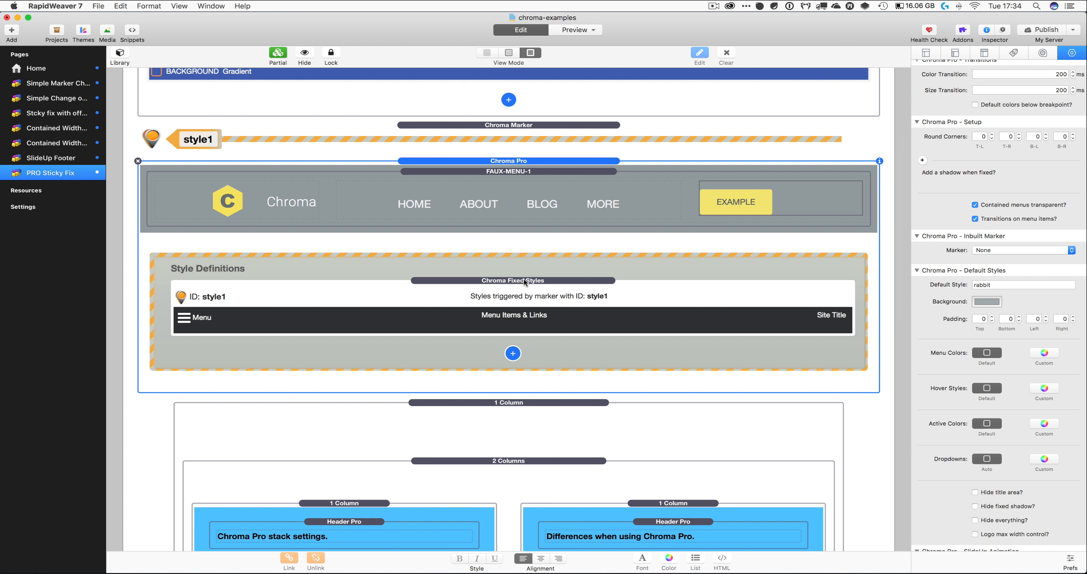
{"action": "scroll", "coordinate": [622, 302], "scroll_direction": "up", "scroll_amount": 1}
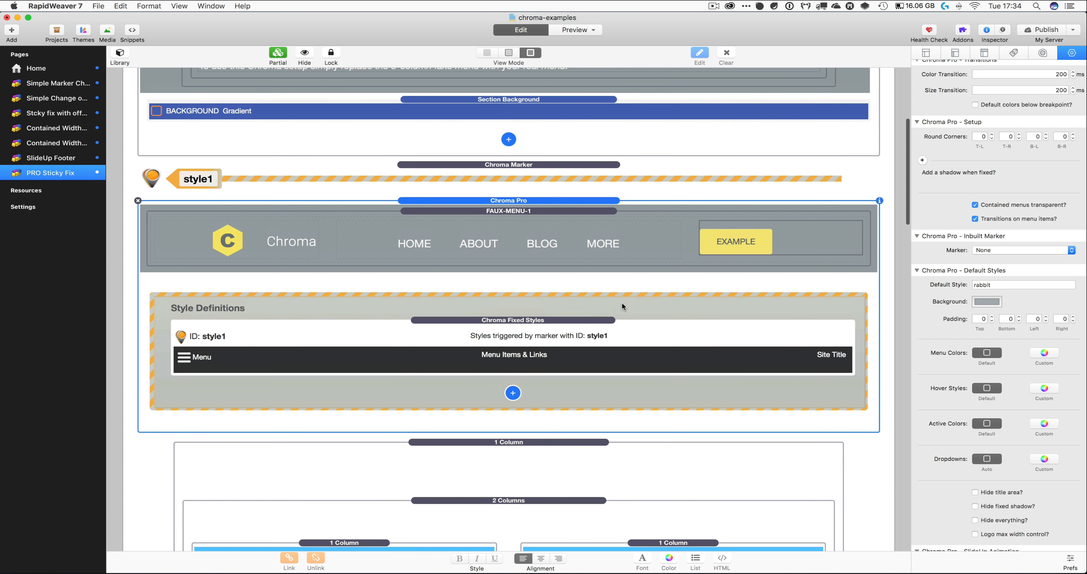
- Set the Chroma Pro stack's inbuilt marker to Use Initial Style name
{"action": "left_click", "coordinate": [996, 250]}
{"action": "left_click", "coordinate": [997, 251]}
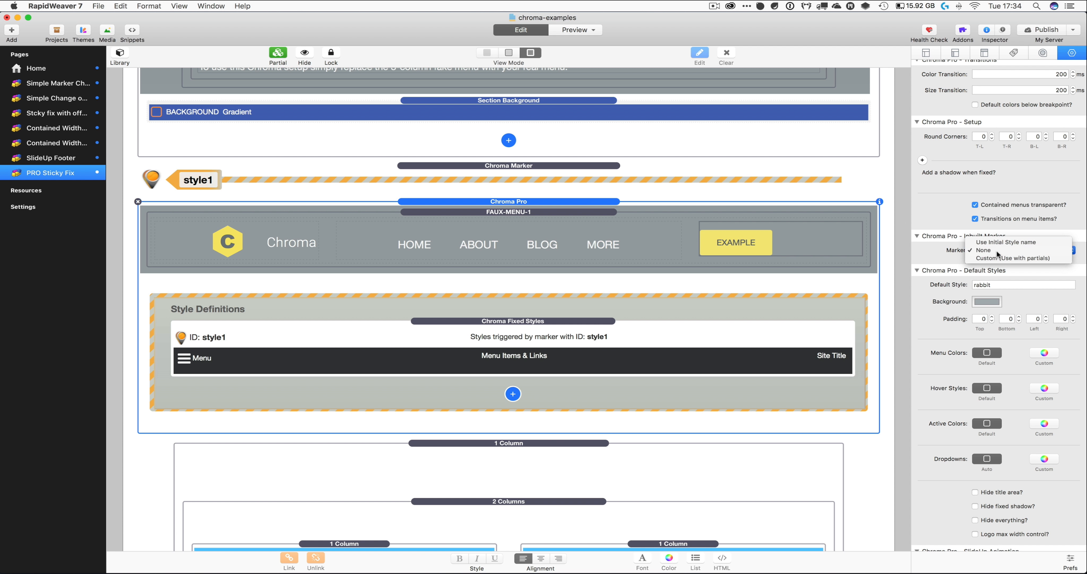
{"action": "left_click", "coordinate": [997, 250]}
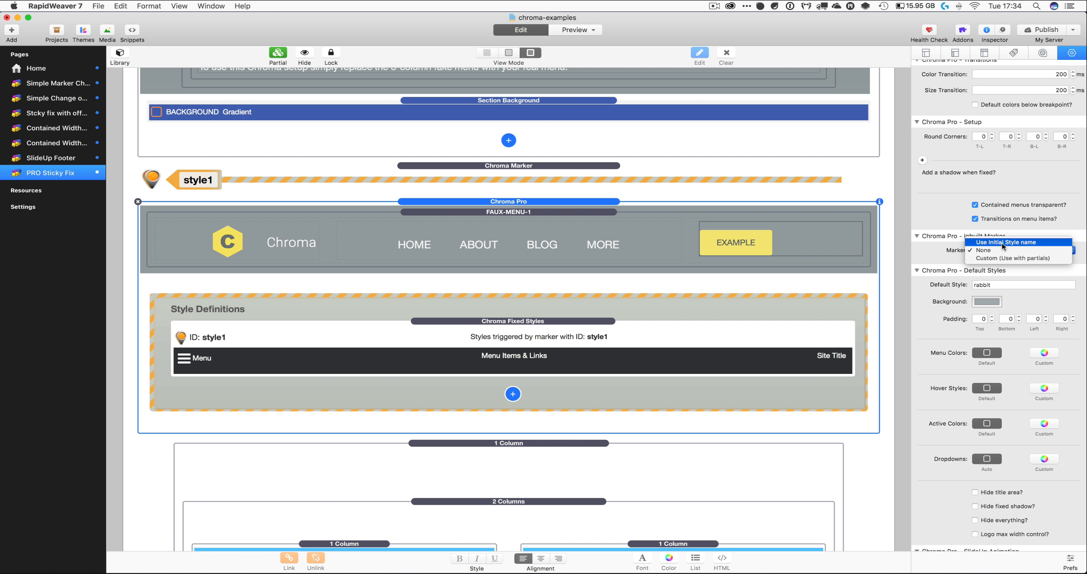
{"action": "left_click", "coordinate": [1002, 246]}
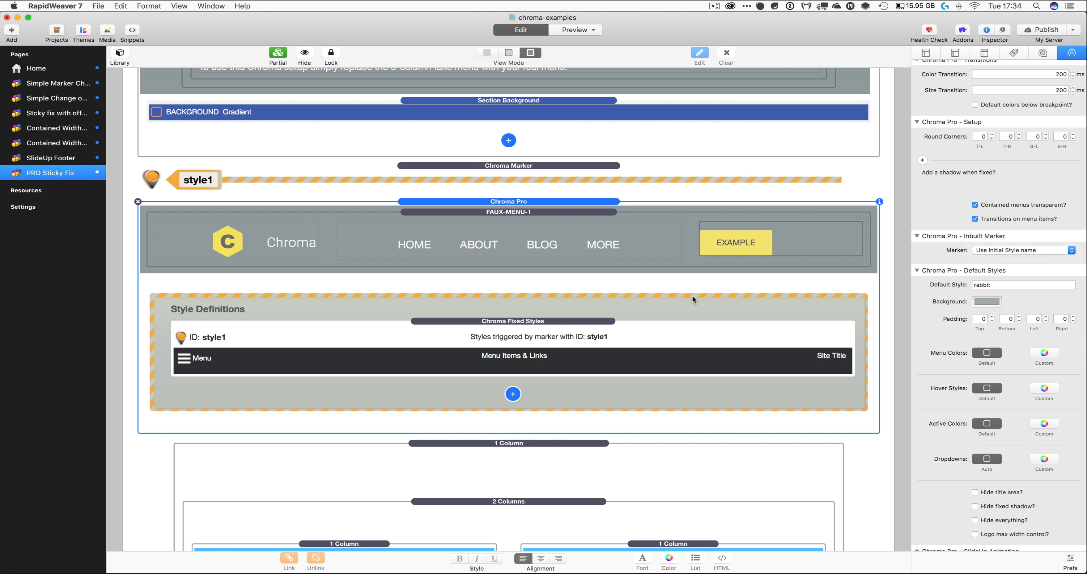
- Examine the Chroma Marker above the menu in relation to the Chroma Pro stack and its style definitions
{"action": "scroll", "coordinate": [692, 295], "scroll_direction": "up", "scroll_amount": 2}
{"action": "scroll", "coordinate": [693, 294], "scroll_direction": "up", "scroll_amount": 8}
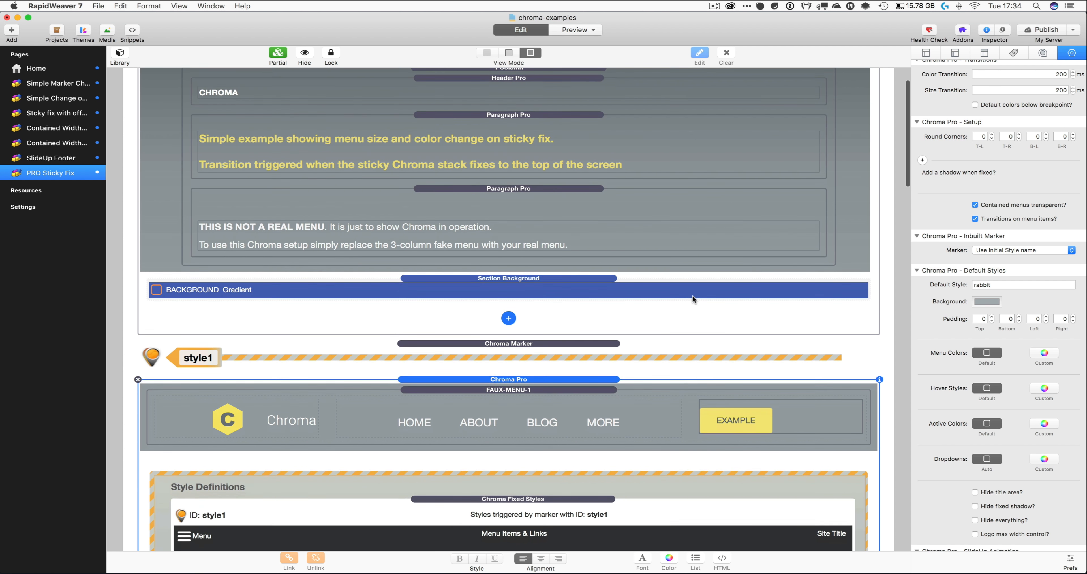
{"action": "scroll", "coordinate": [570, 362], "scroll_direction": "down", "scroll_amount": 1}
{"action": "scroll", "coordinate": [670, 306], "scroll_direction": "up", "scroll_amount": 2}
{"action": "scroll", "coordinate": [670, 305], "scroll_direction": "down", "scroll_amount": 1}
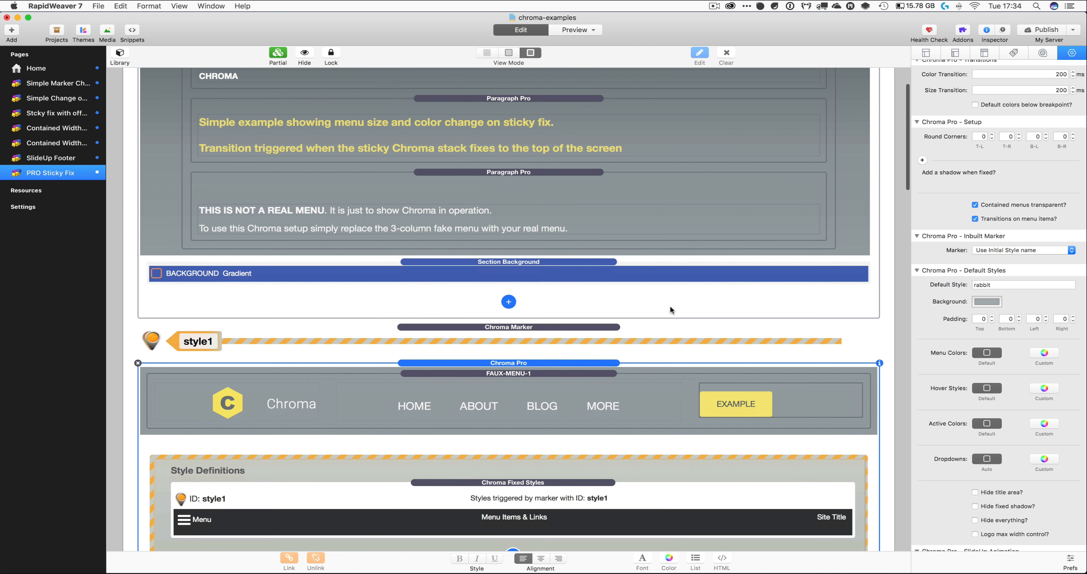
{"action": "scroll", "coordinate": [744, 282], "scroll_direction": "down", "scroll_amount": 2}
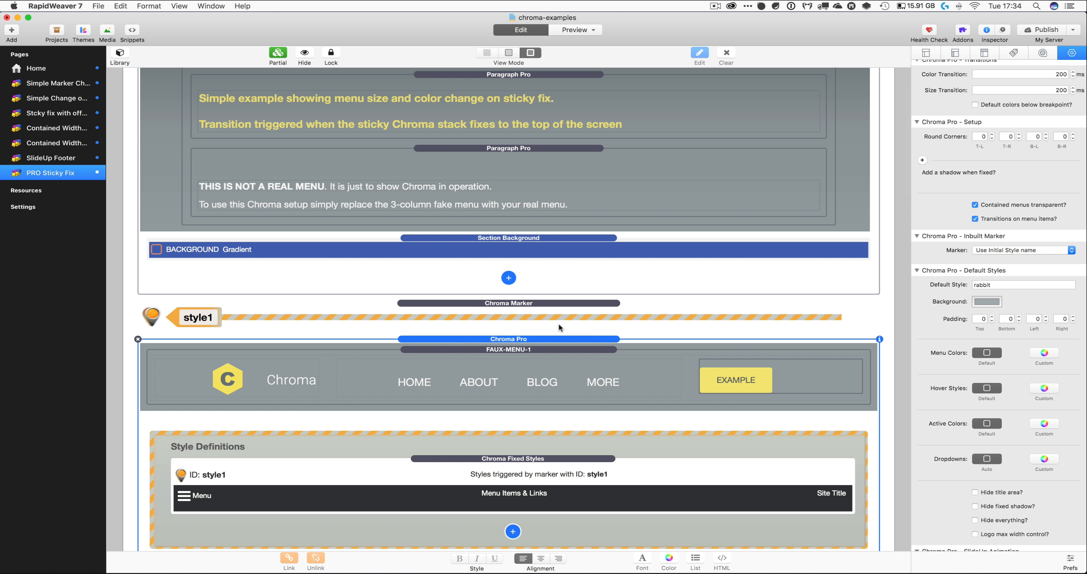
{"action": "scroll", "coordinate": [565, 316], "scroll_direction": "down", "scroll_amount": 2}
{"action": "scroll", "coordinate": [593, 279], "scroll_direction": "down", "scroll_amount": 1}
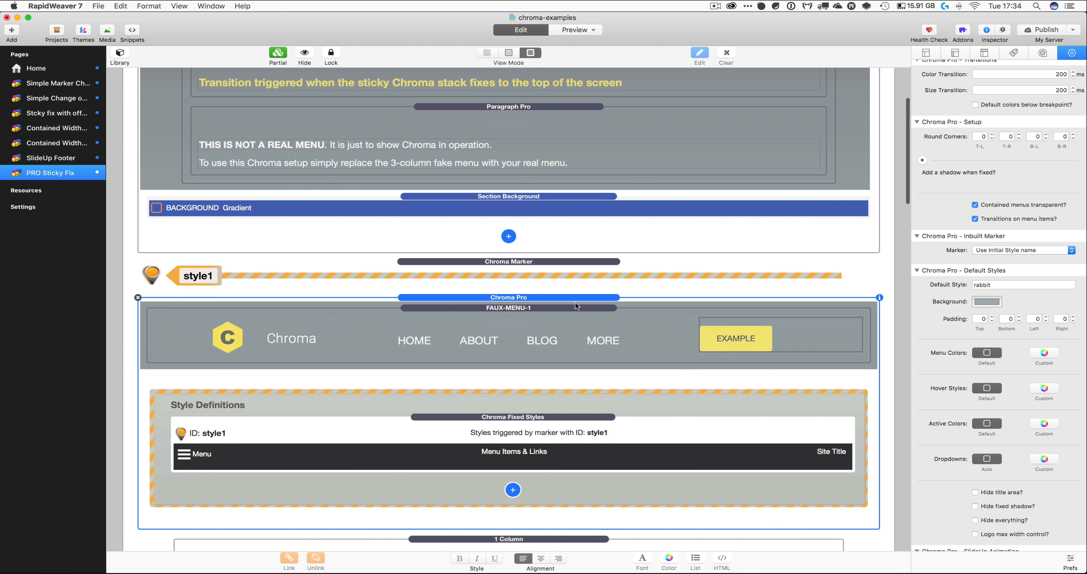
{"action": "scroll", "coordinate": [577, 305], "scroll_direction": "down", "scroll_amount": 1}
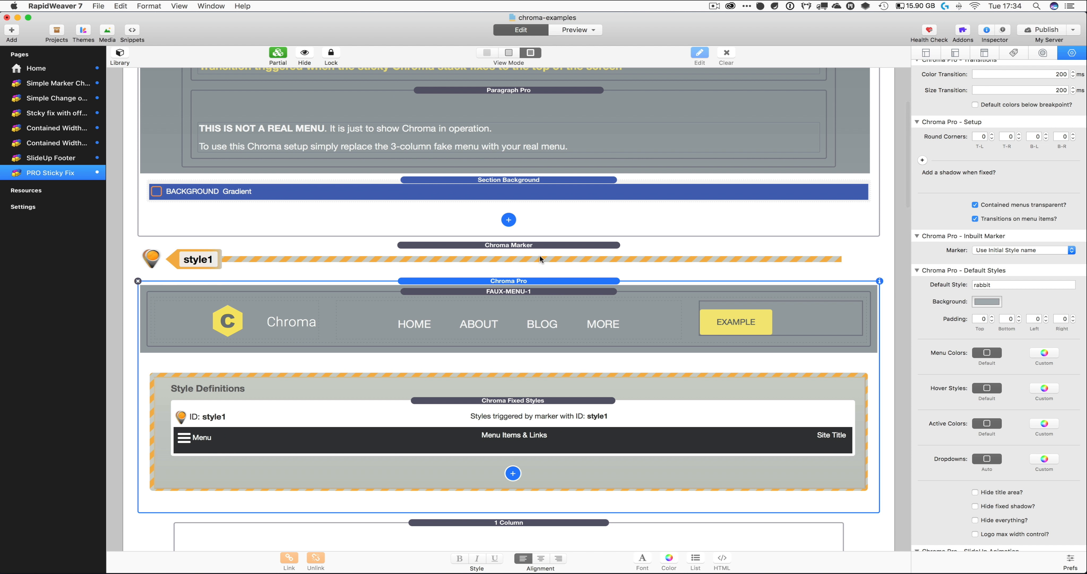
{"action": "scroll", "coordinate": [550, 264], "scroll_direction": "down", "scroll_amount": 2}
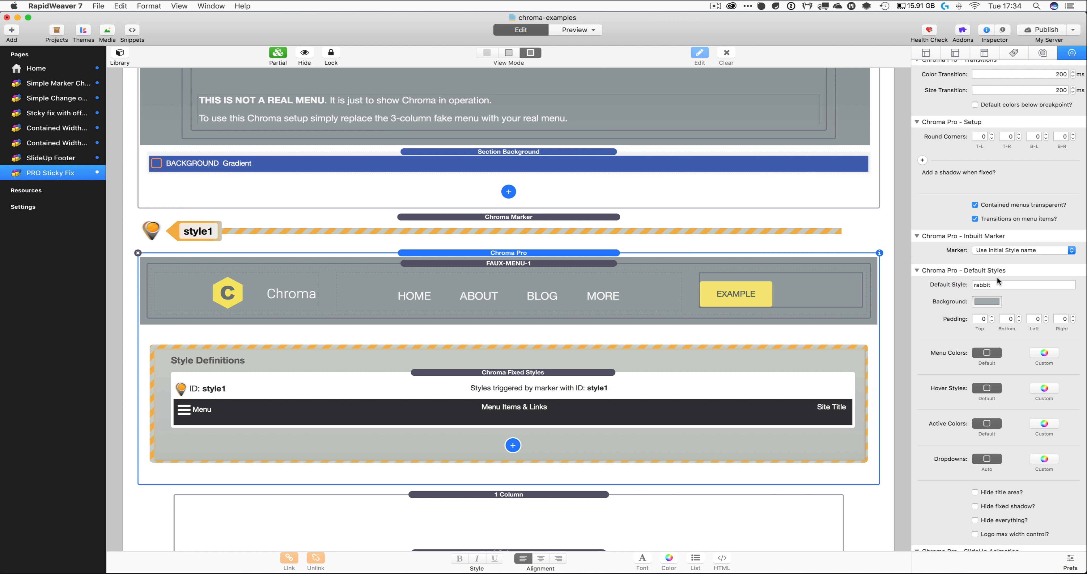
{"action": "scroll", "coordinate": [617, 279], "scroll_direction": "up", "scroll_amount": 2}
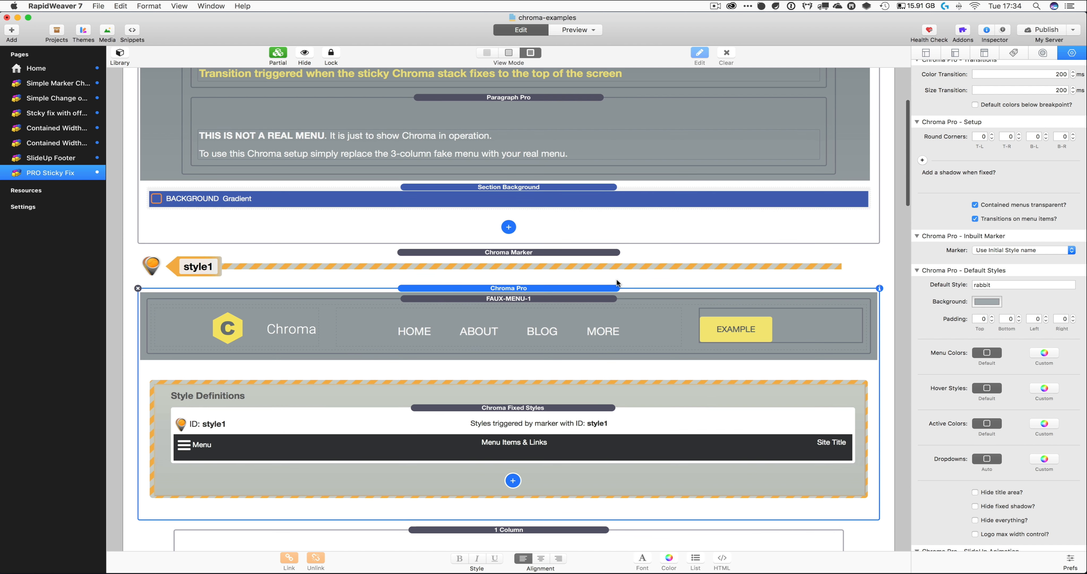
- Duplicate the style1 Chroma Marker to the beginning of the page, directly beneath the BP2 Defaults stack
{"action": "scroll", "coordinate": [616, 281], "scroll_direction": "up", "scroll_amount": 1}
{"action": "left_click", "coordinate": [590, 266]}
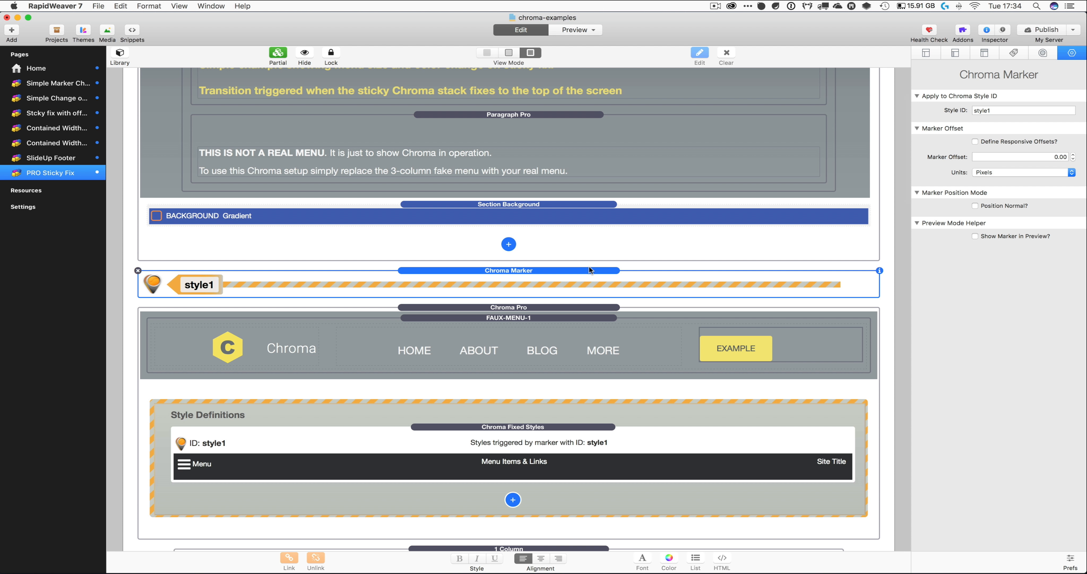
{"action": "scroll", "coordinate": [596, 228], "scroll_direction": "up", "scroll_amount": 6}
{"action": "left_click", "coordinate": [463, 97]}
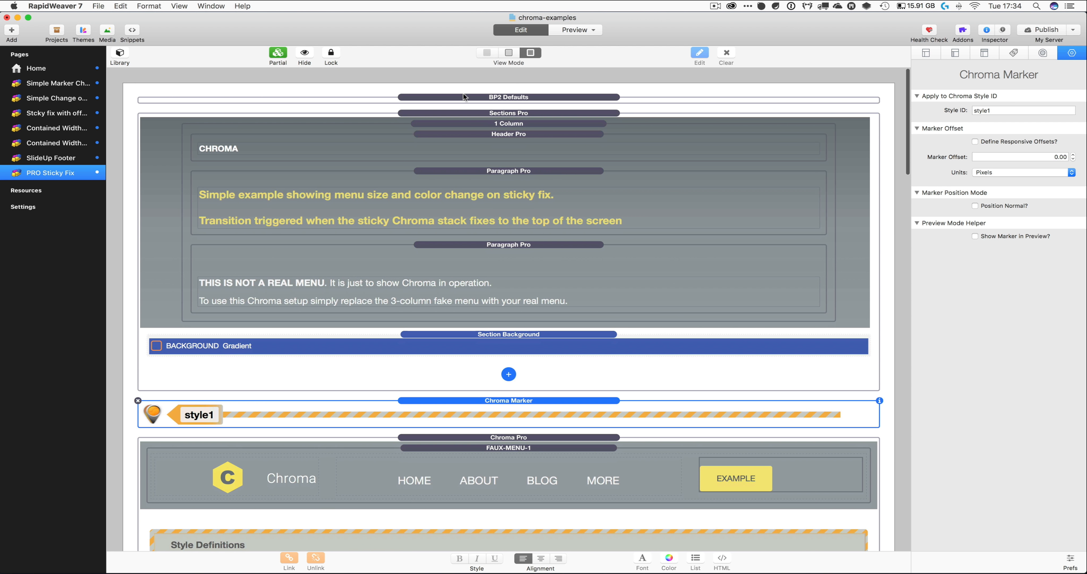
{"action": "key", "text": "super+v"}
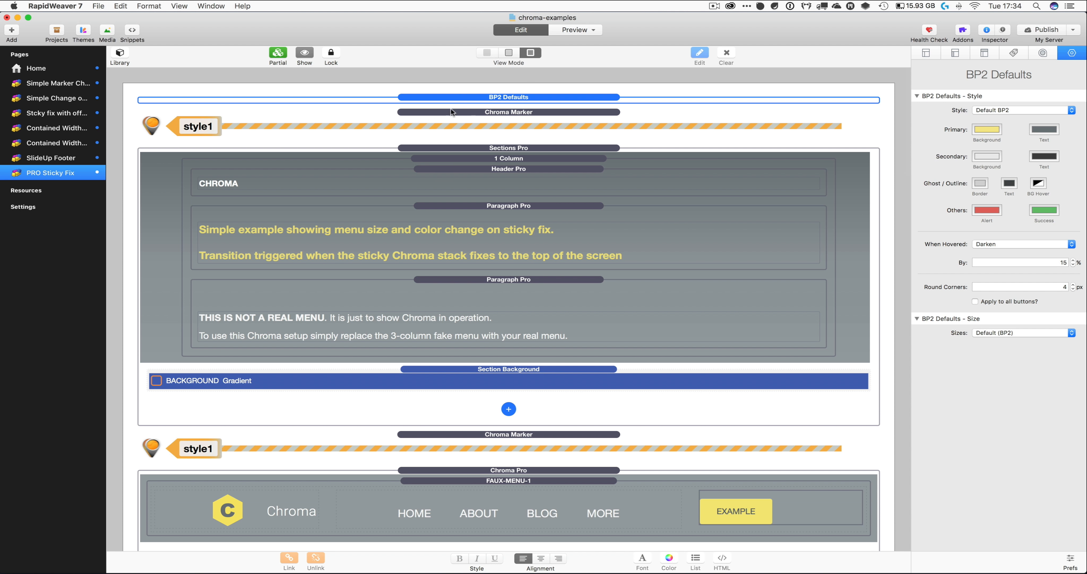
- Set the new uppermost Chroma Marker's offset to -10 pixels and its style ID to red
{"action": "left_click", "coordinate": [483, 112]}
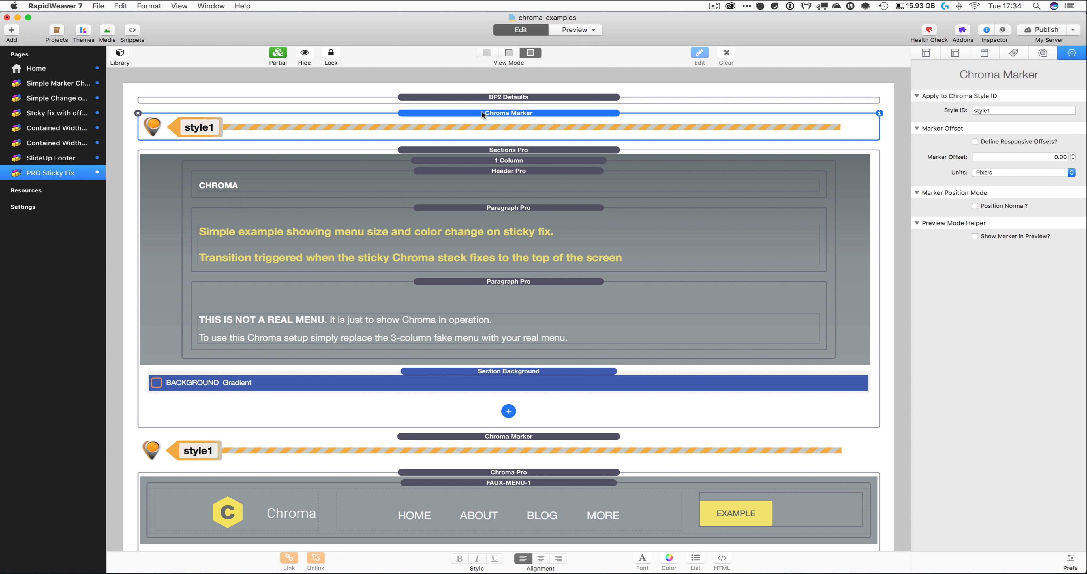
{"action": "left_click", "coordinate": [1049, 157]}
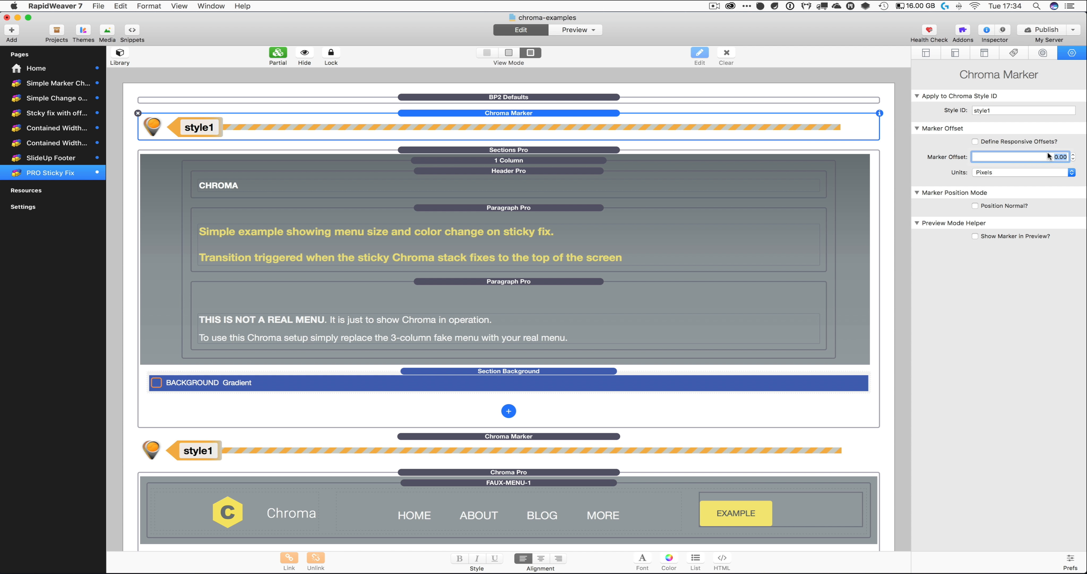
{"action": "type", "text": "-1"}
{"action": "left_click", "coordinate": [567, 118]}
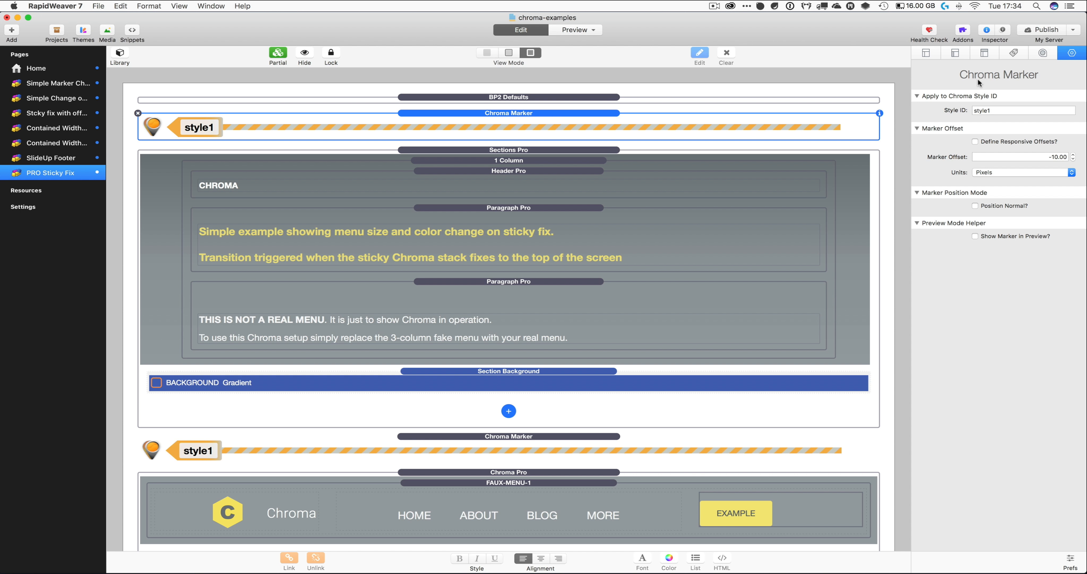
{"action": "left_click", "coordinate": [1004, 111]}
{"action": "double_click", "coordinate": [1004, 111]}
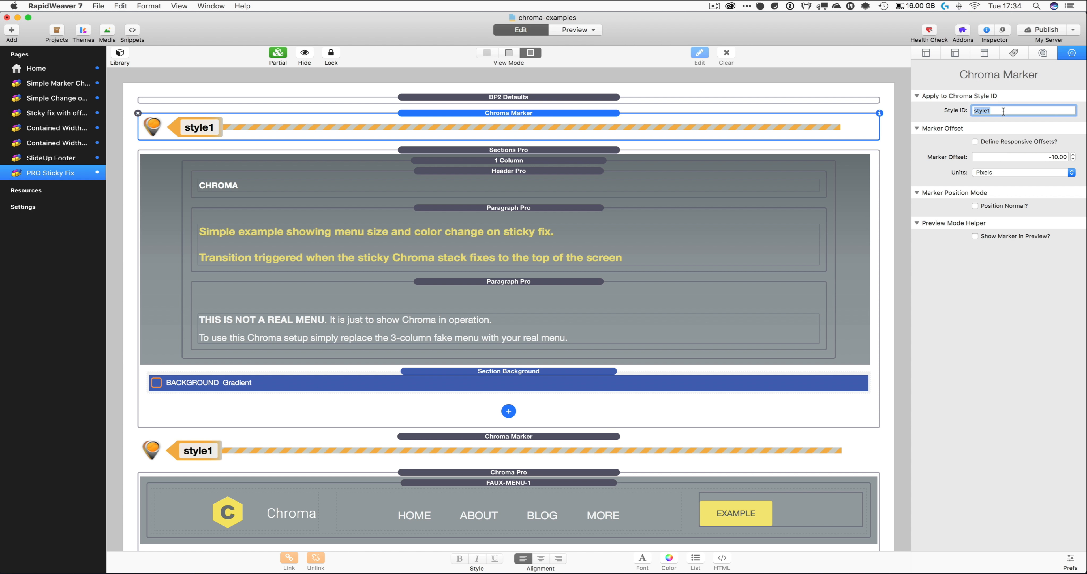
{"action": "type", "text": "red"}
{"action": "key", "text": "Return"}
- Rename the Chroma Pro stack's default style as red
{"action": "scroll", "coordinate": [518, 241], "scroll_direction": "down", "scroll_amount": 10}
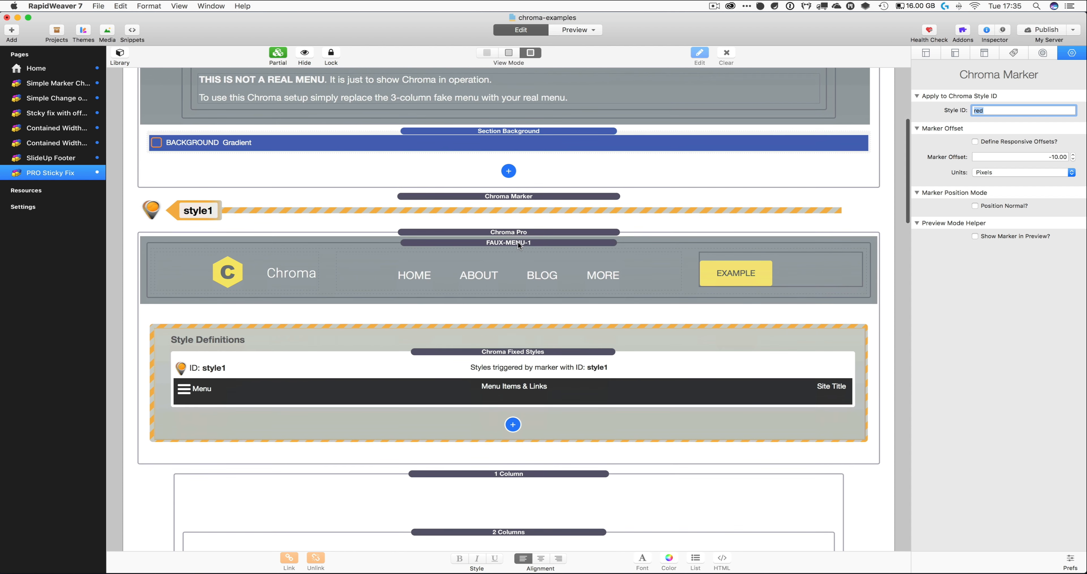
{"action": "scroll", "coordinate": [518, 243], "scroll_direction": "up", "scroll_amount": 1}
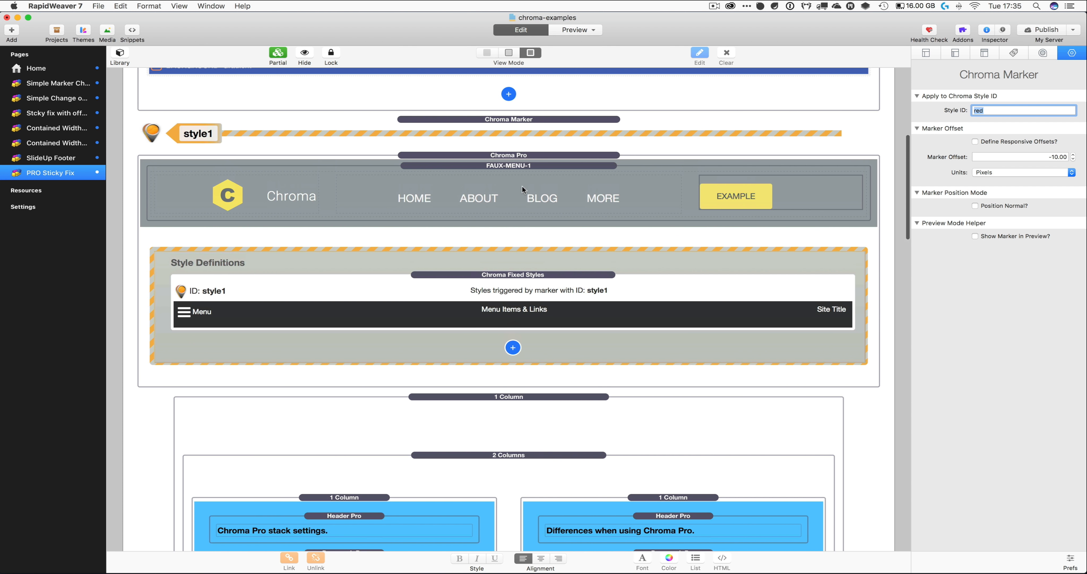
{"action": "left_click", "coordinate": [533, 156]}
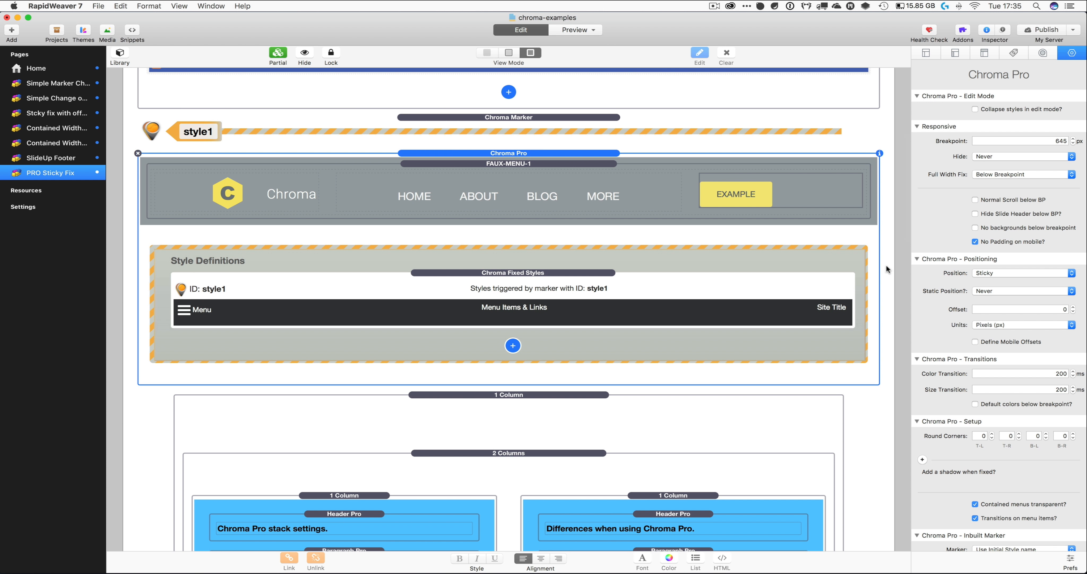
{"action": "scroll", "coordinate": [969, 371], "scroll_direction": "down", "scroll_amount": 12}
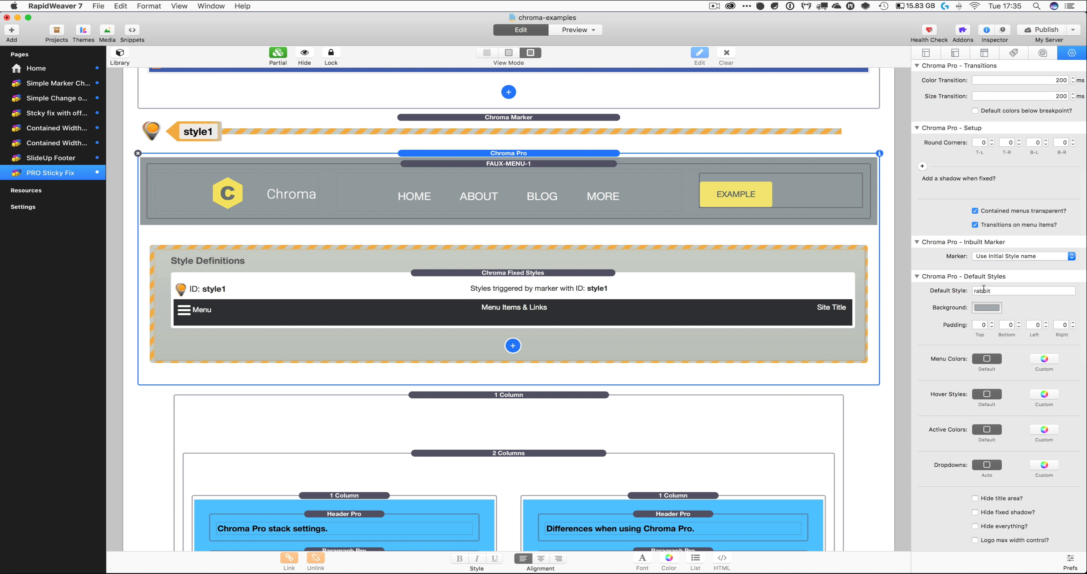
{"action": "double_click", "coordinate": [979, 292]}
{"action": "type", "text": "red"}
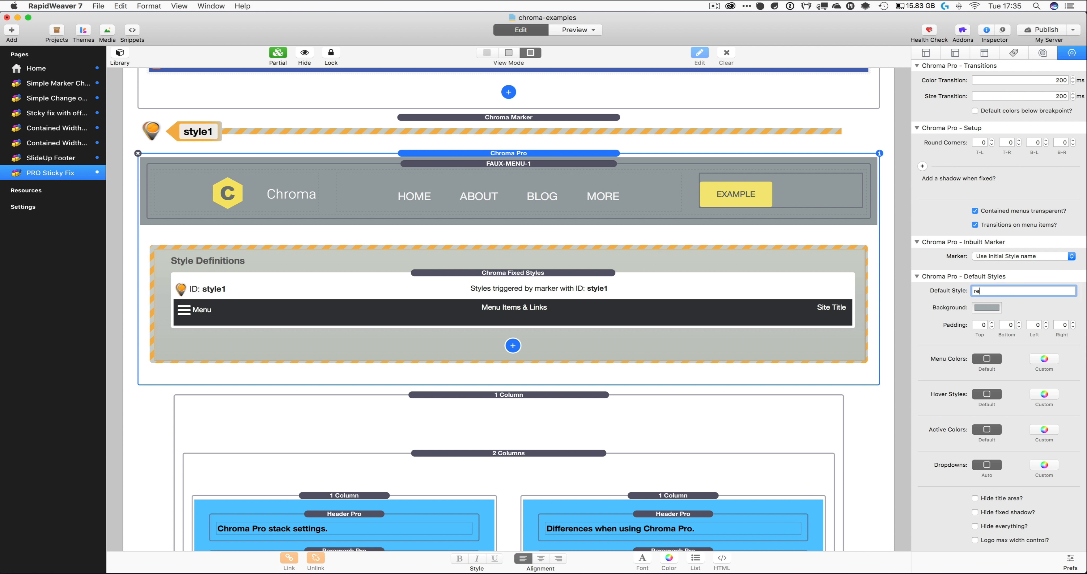
{"action": "key", "text": "Return"}
- Add a second Chroma Fixed Styles child to the Chroma Pro style definitions and set its style ID to red
{"action": "scroll", "coordinate": [705, 253], "scroll_direction": "up", "scroll_amount": 3}
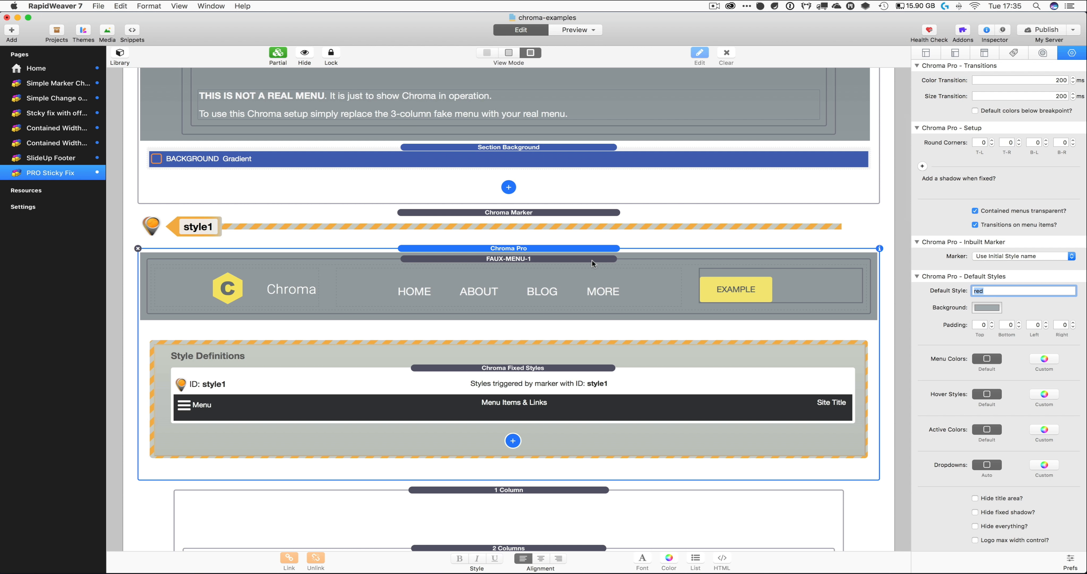
{"action": "scroll", "coordinate": [542, 316], "scroll_direction": "down", "scroll_amount": 2}
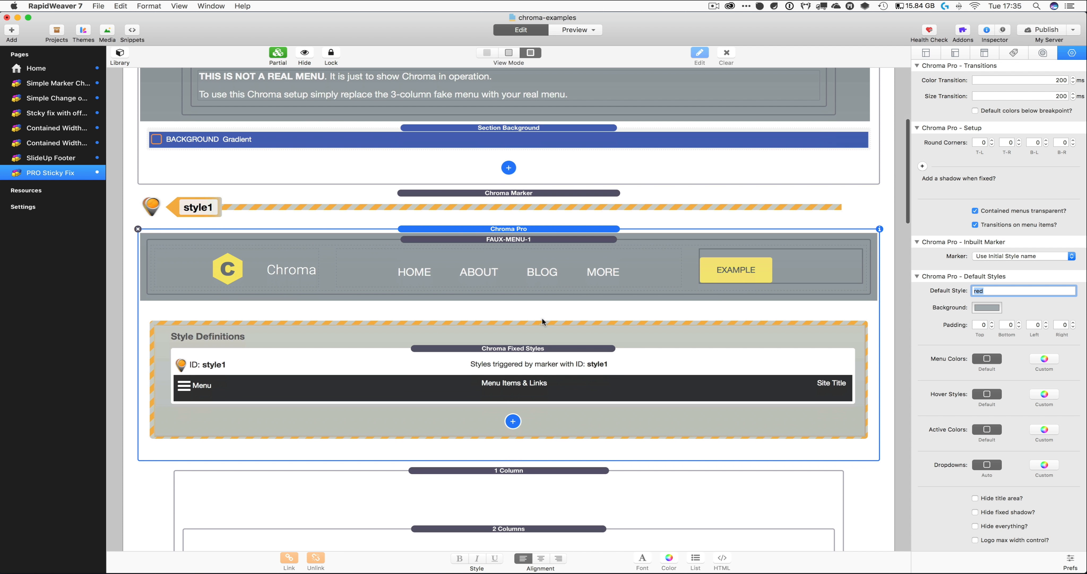
{"action": "left_click", "coordinate": [513, 423]}
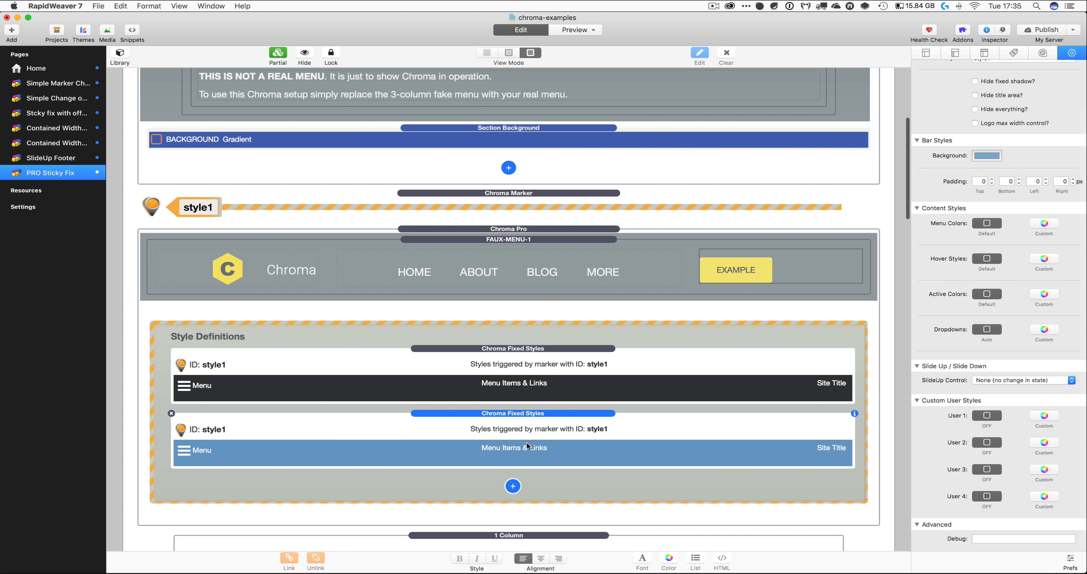
{"action": "scroll", "coordinate": [1066, 152], "scroll_direction": "up", "scroll_amount": 3}
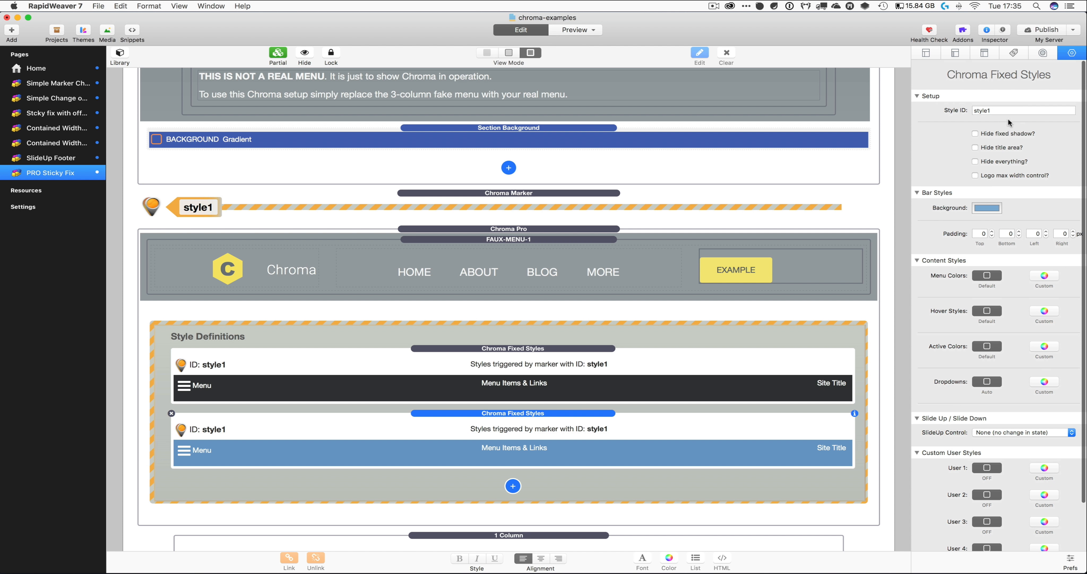
{"action": "double_click", "coordinate": [999, 108]}
{"action": "type", "text": "red"}
{"action": "key", "text": "Return"}
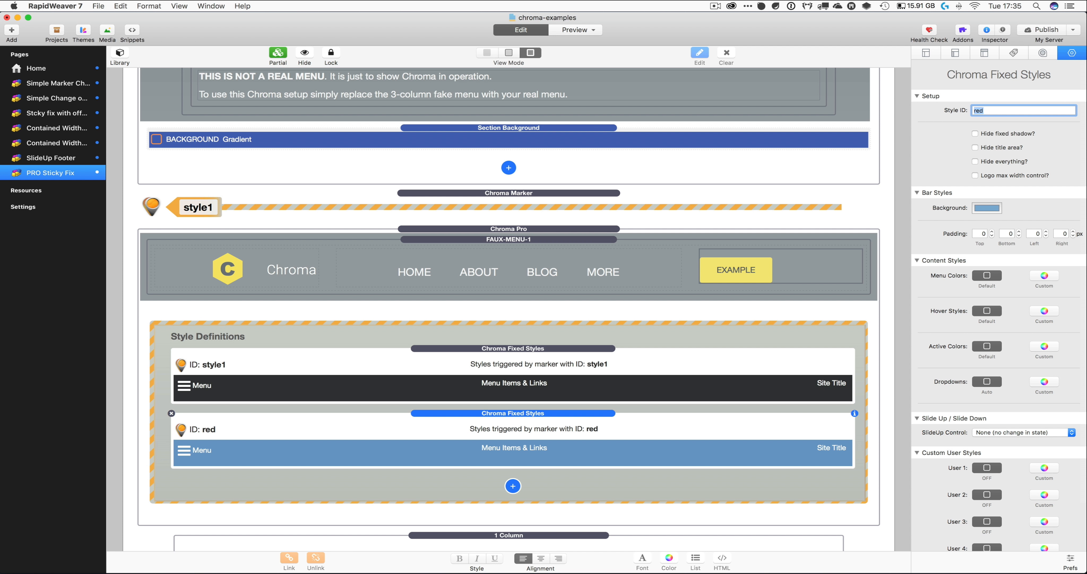
- Set the red fixed style's bar background to the red colour CF0020
{"action": "left_click", "coordinate": [993, 208]}
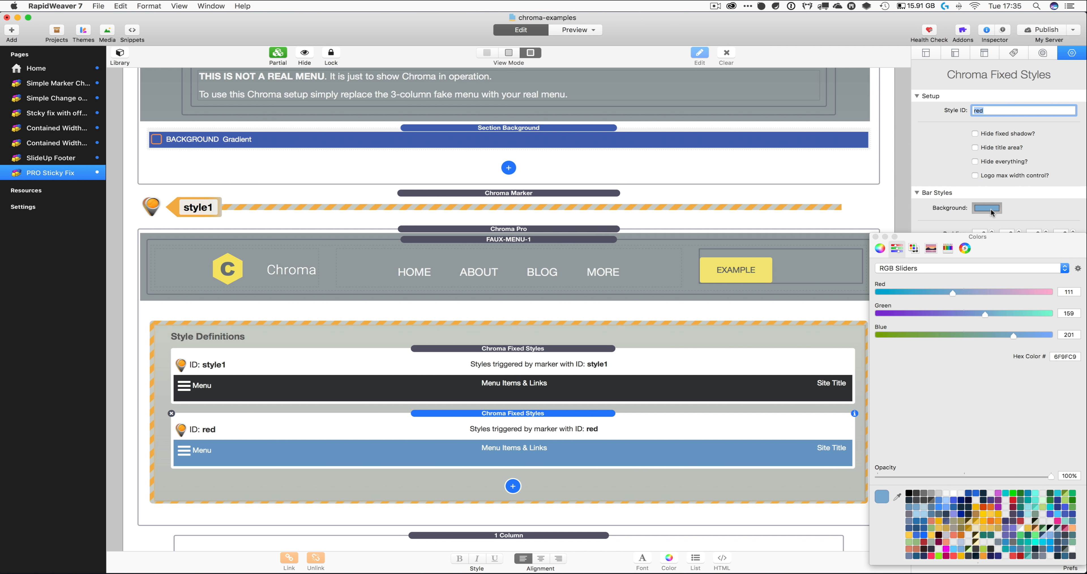
{"action": "left_click", "coordinate": [1013, 502]}
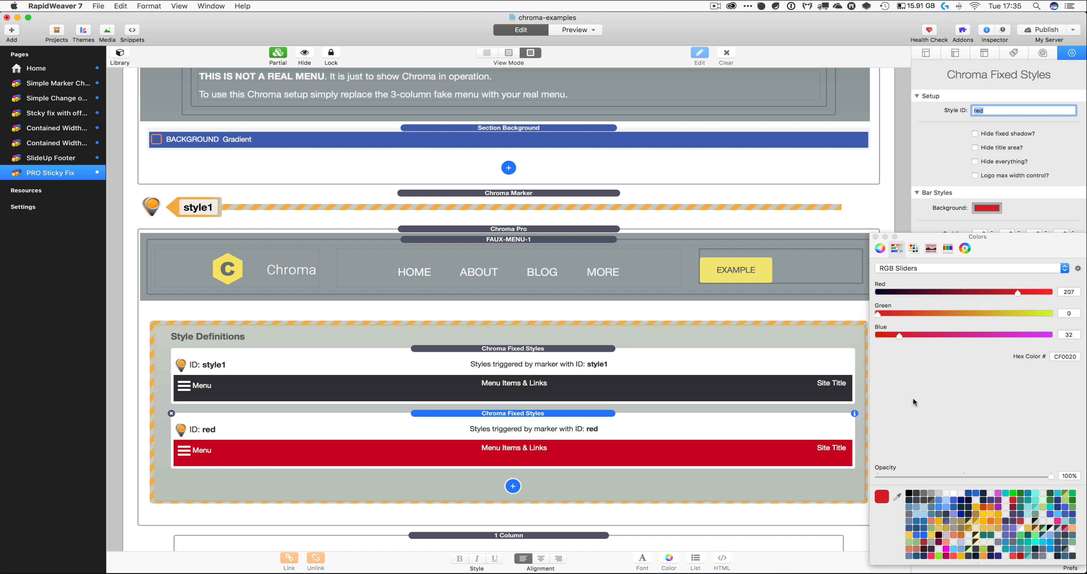
{"action": "left_click", "coordinate": [876, 236]}
- Preview the page and check the menu's style while scrolling it between its initial and stuck positions
{"action": "scroll", "coordinate": [704, 319], "scroll_direction": "down", "scroll_amount": 2}
{"action": "scroll", "coordinate": [481, 71], "scroll_direction": "up", "scroll_amount": 10}
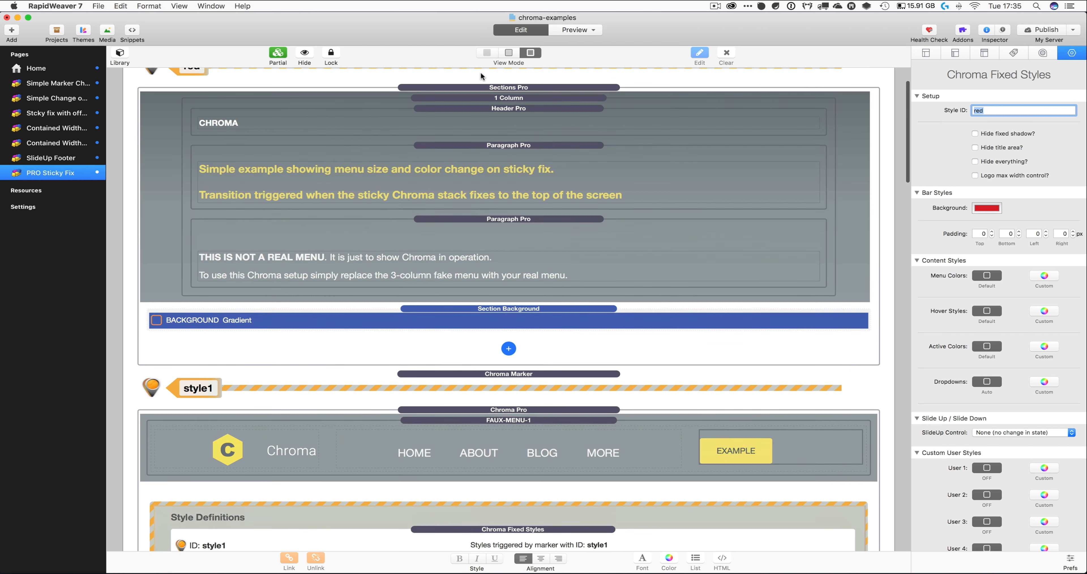
{"action": "left_click", "coordinate": [569, 31]}
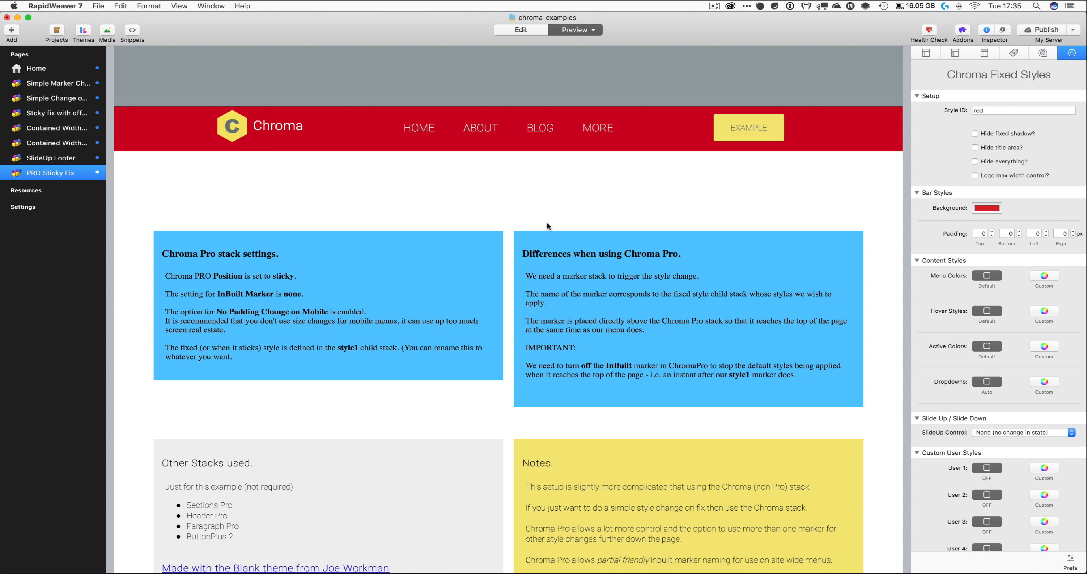
{"action": "scroll", "coordinate": [547, 222], "scroll_direction": "up", "scroll_amount": 6}
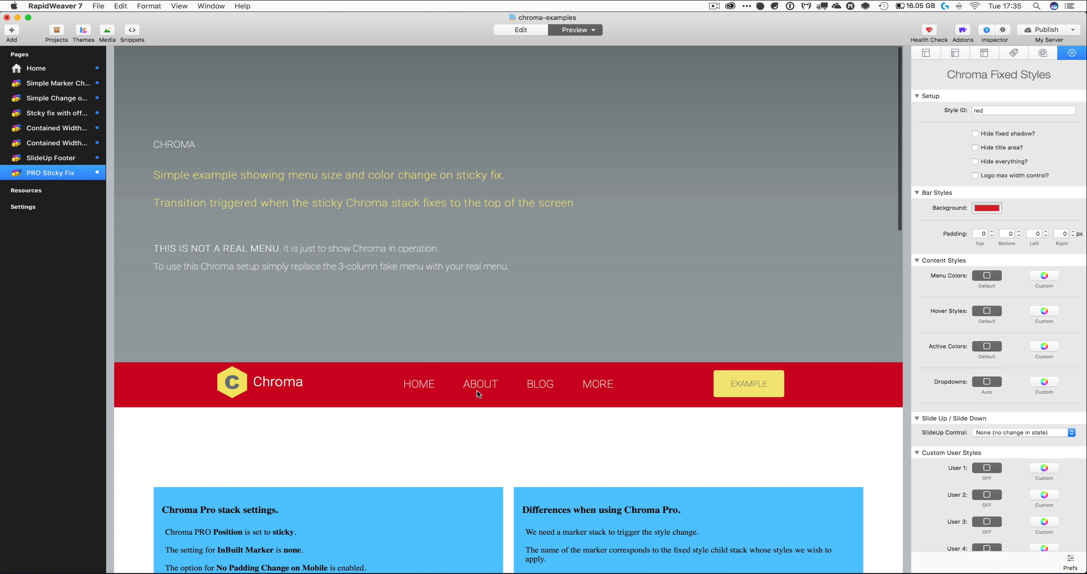
{"action": "scroll", "coordinate": [477, 390], "scroll_direction": "down", "scroll_amount": 2}
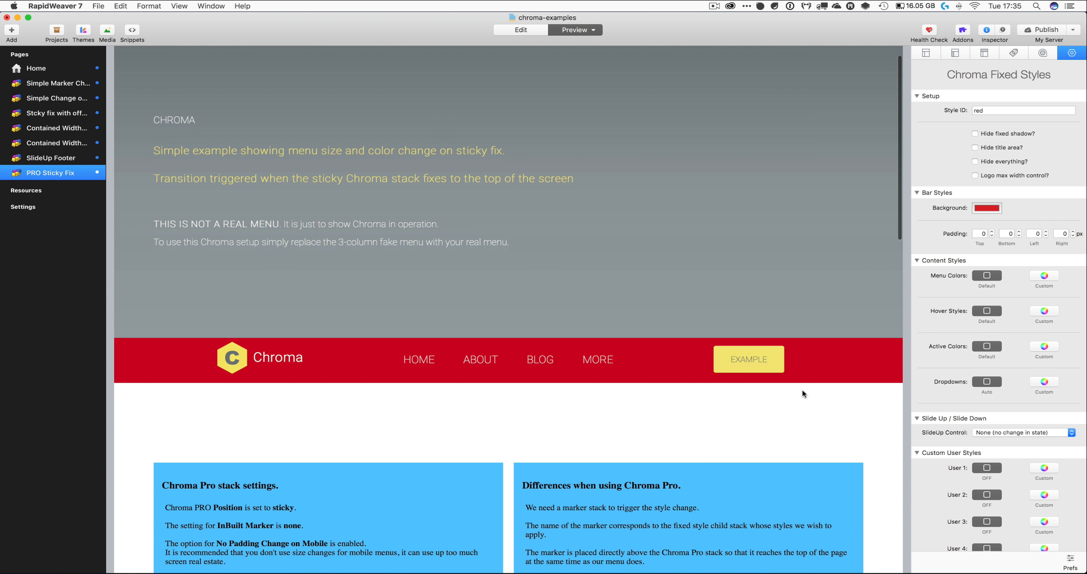
{"action": "scroll", "coordinate": [803, 391], "scroll_direction": "down", "scroll_amount": 10}
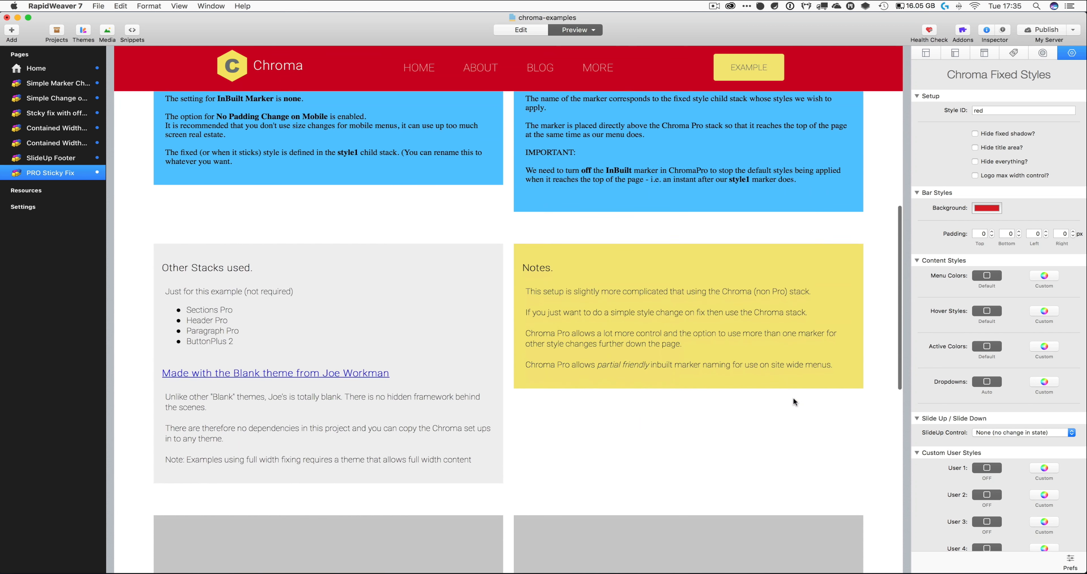
{"action": "scroll", "coordinate": [794, 402], "scroll_direction": "up", "scroll_amount": 12}
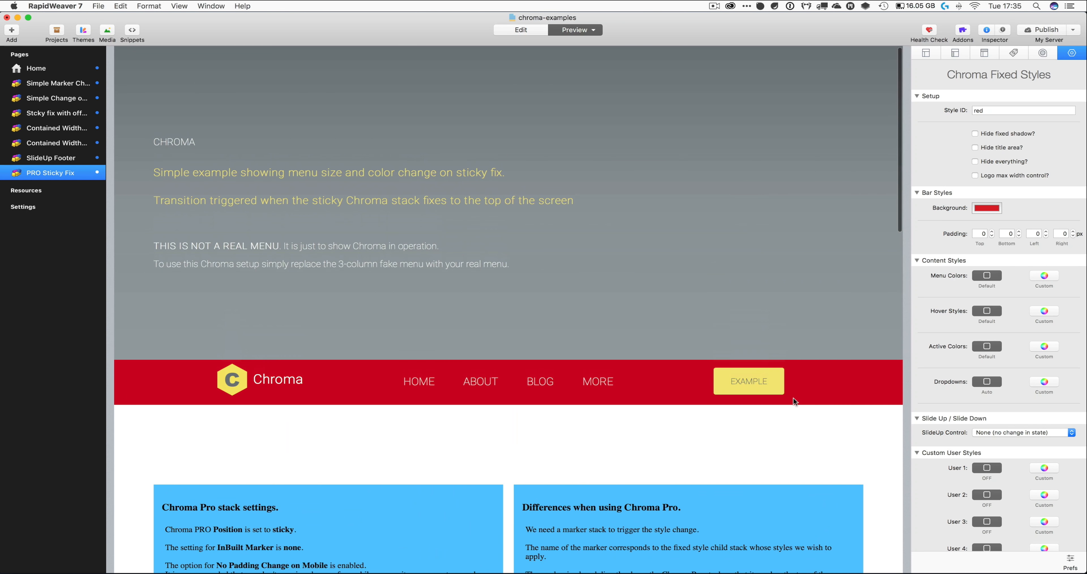
- Return from the preview to editing and set the Chroma Pro stack's inbuilt marker to None
{"action": "scroll", "coordinate": [793, 398], "scroll_direction": "down", "scroll_amount": 10}
{"action": "scroll", "coordinate": [793, 399], "scroll_direction": "up", "scroll_amount": 12}
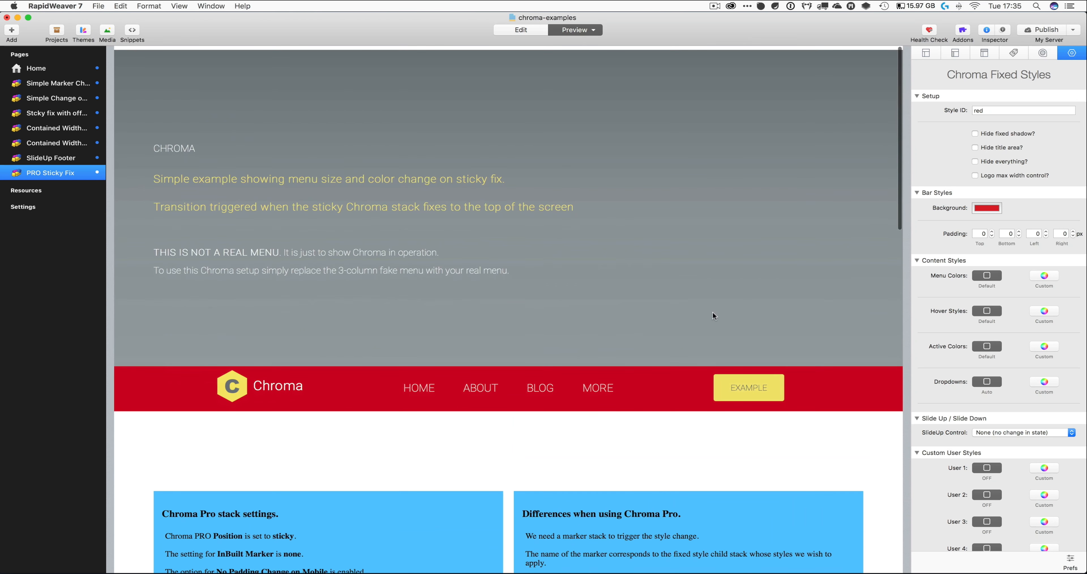
{"action": "left_click", "coordinate": [543, 30]}
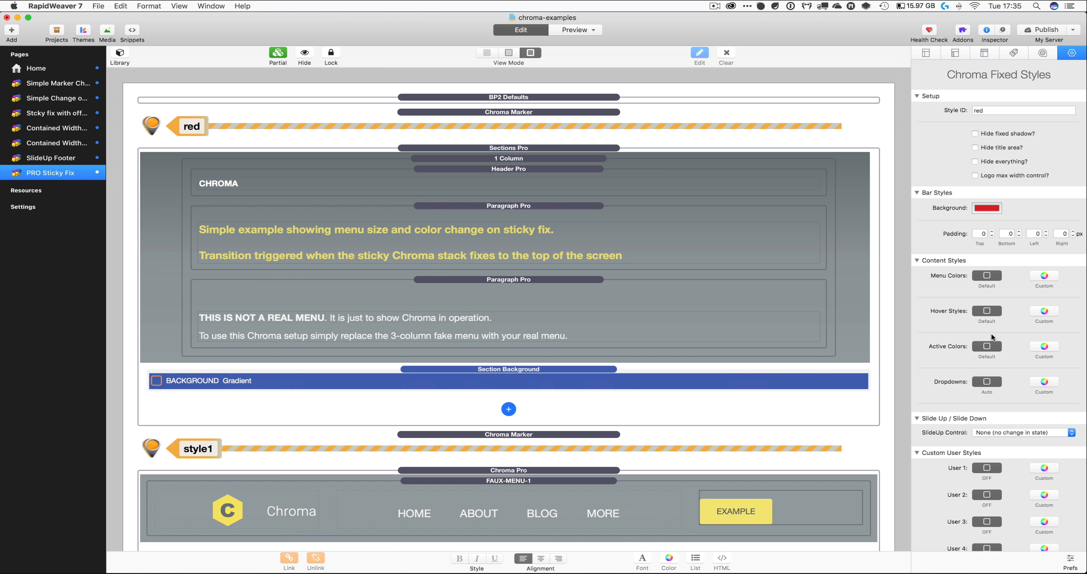
{"action": "scroll", "coordinate": [994, 333], "scroll_direction": "down", "scroll_amount": 3}
{"action": "scroll", "coordinate": [666, 443], "scroll_direction": "down", "scroll_amount": 8}
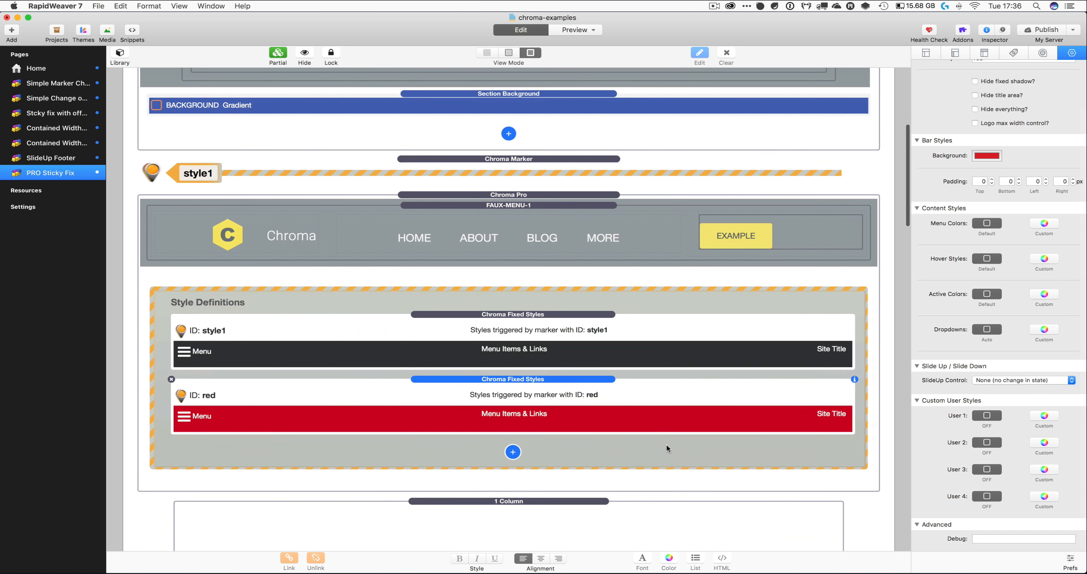
{"action": "scroll", "coordinate": [666, 444], "scroll_direction": "up", "scroll_amount": 1}
{"action": "left_click", "coordinate": [593, 197]}
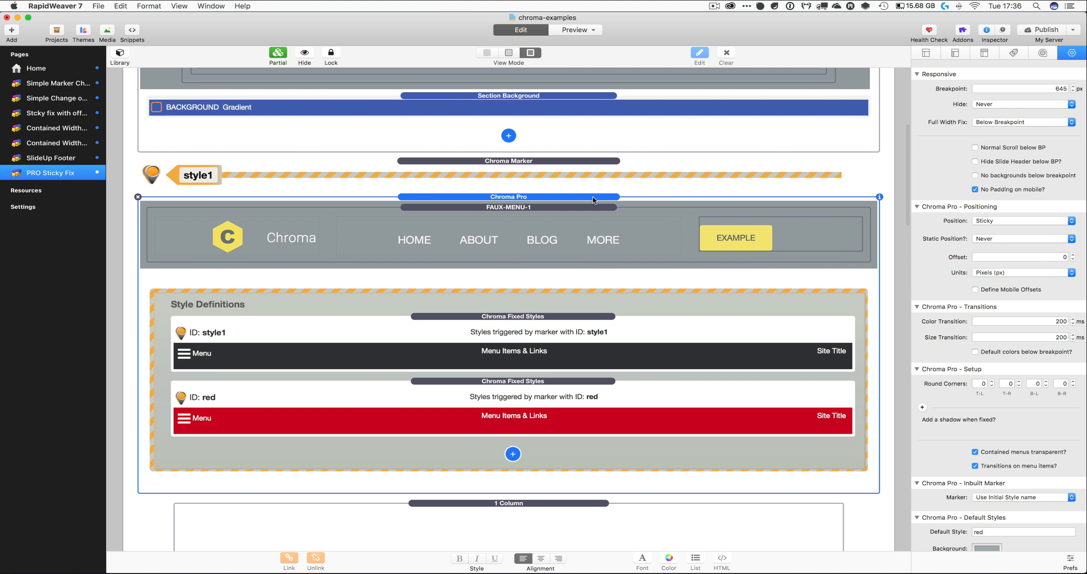
{"action": "scroll", "coordinate": [999, 390], "scroll_direction": "down", "scroll_amount": 2}
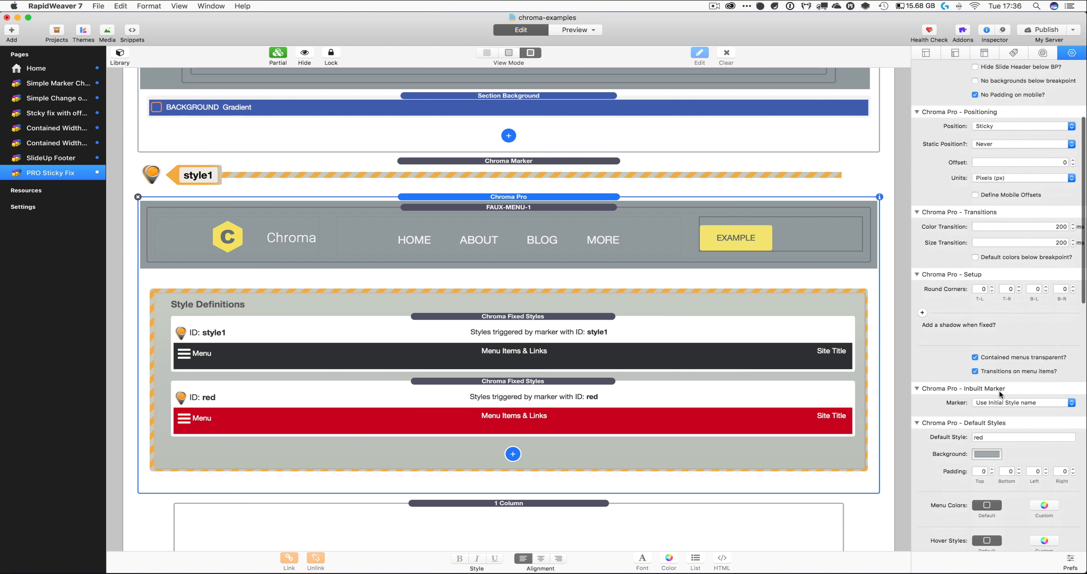
{"action": "left_click", "coordinate": [1011, 402]}
{"action": "left_click", "coordinate": [1001, 411]}
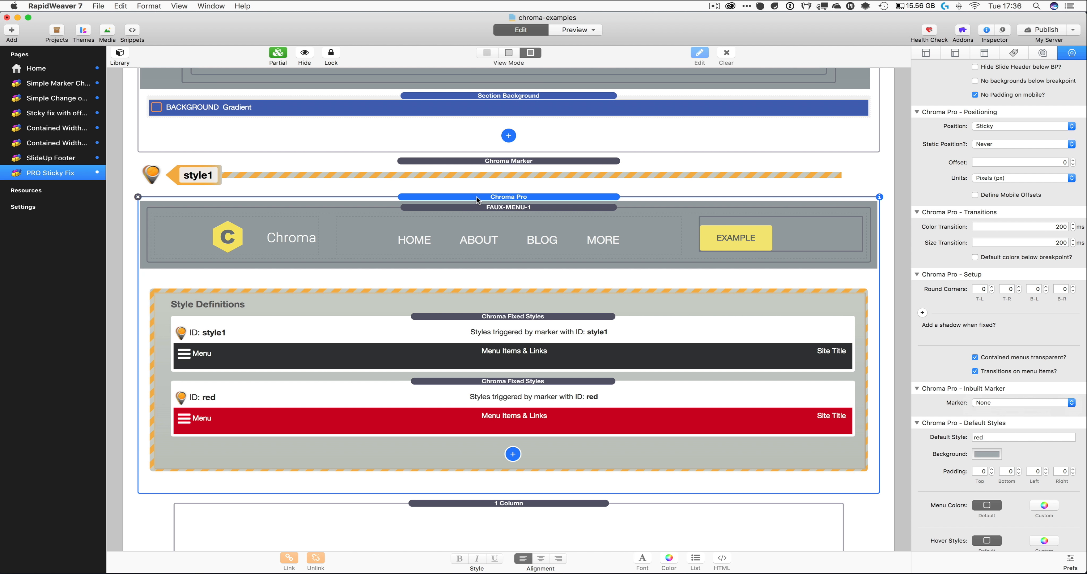
- Examine the Chroma Pro default style name alongside the red and style1 markers and their matching style definitions
{"action": "scroll", "coordinate": [477, 197], "scroll_direction": "up", "scroll_amount": 4}
{"action": "scroll", "coordinate": [562, 278], "scroll_direction": "down", "scroll_amount": 4}
{"action": "scroll", "coordinate": [1014, 401], "scroll_direction": "down", "scroll_amount": 2}
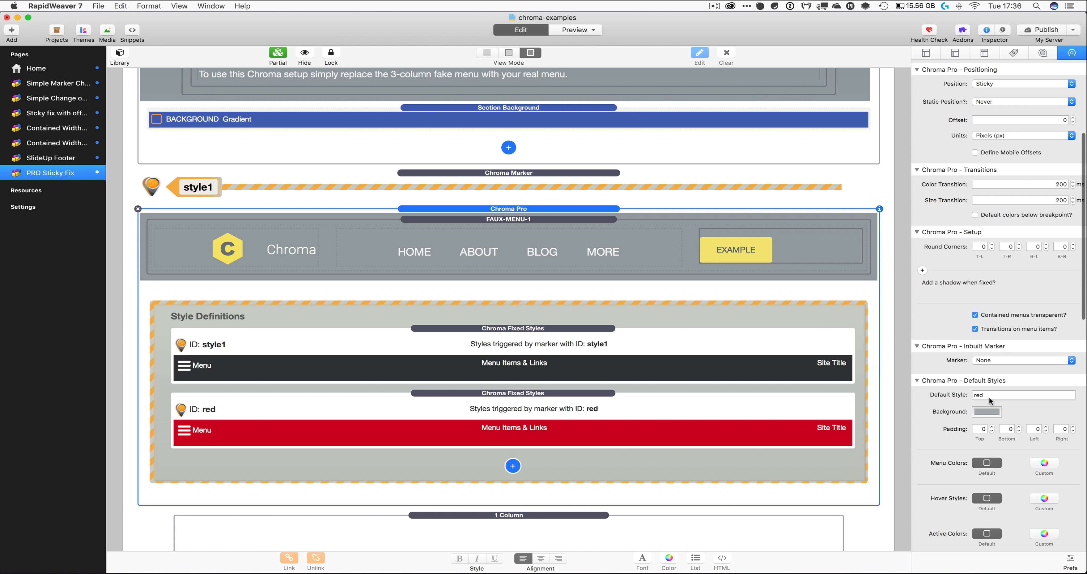
{"action": "scroll", "coordinate": [494, 395], "scroll_direction": "up", "scroll_amount": 10}
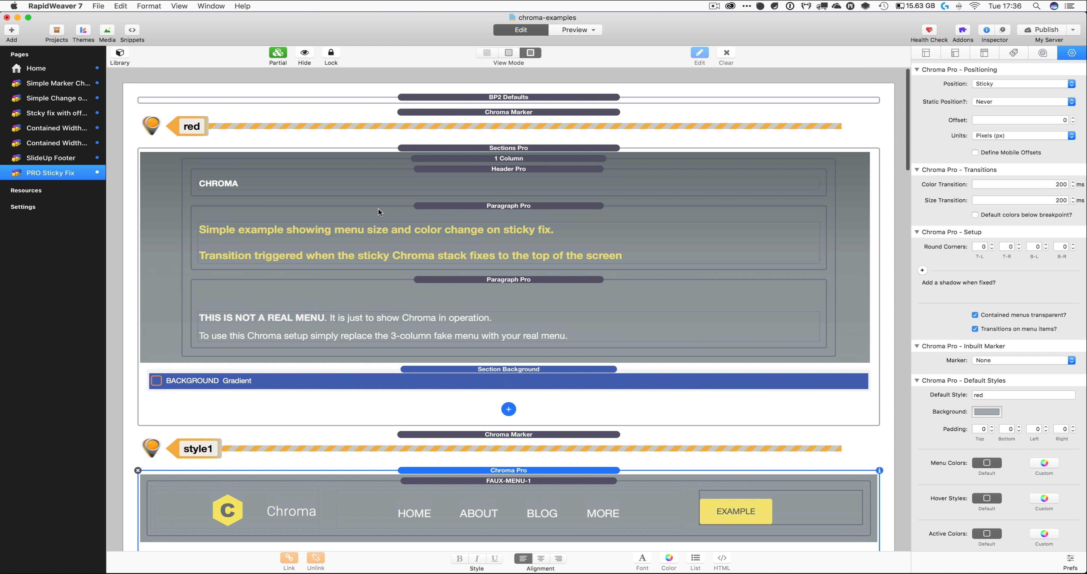
{"action": "scroll", "coordinate": [378, 207], "scroll_direction": "down", "scroll_amount": 9}
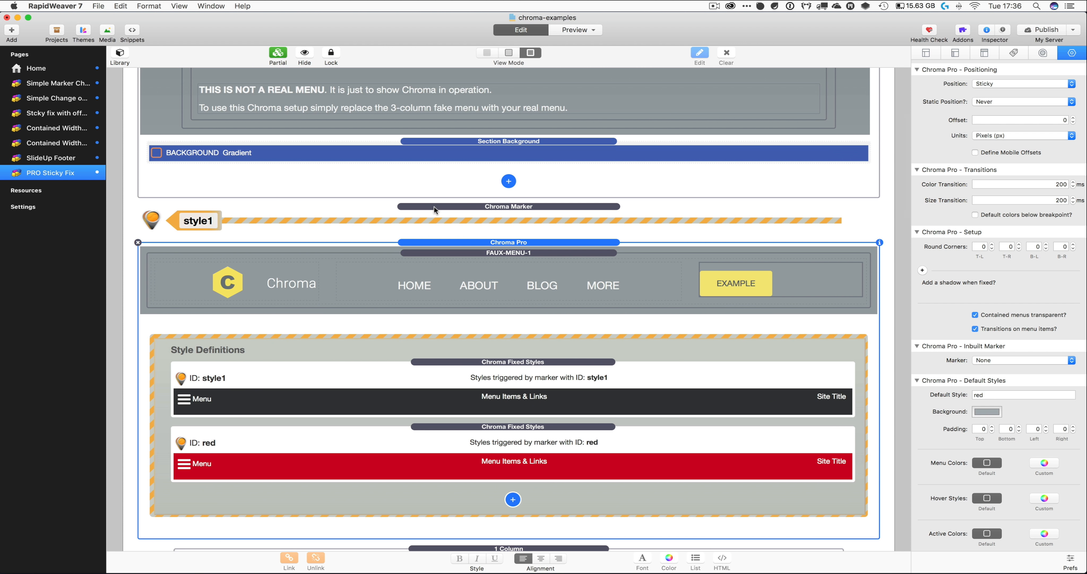
{"action": "scroll", "coordinate": [384, 388], "scroll_direction": "up", "scroll_amount": 6}
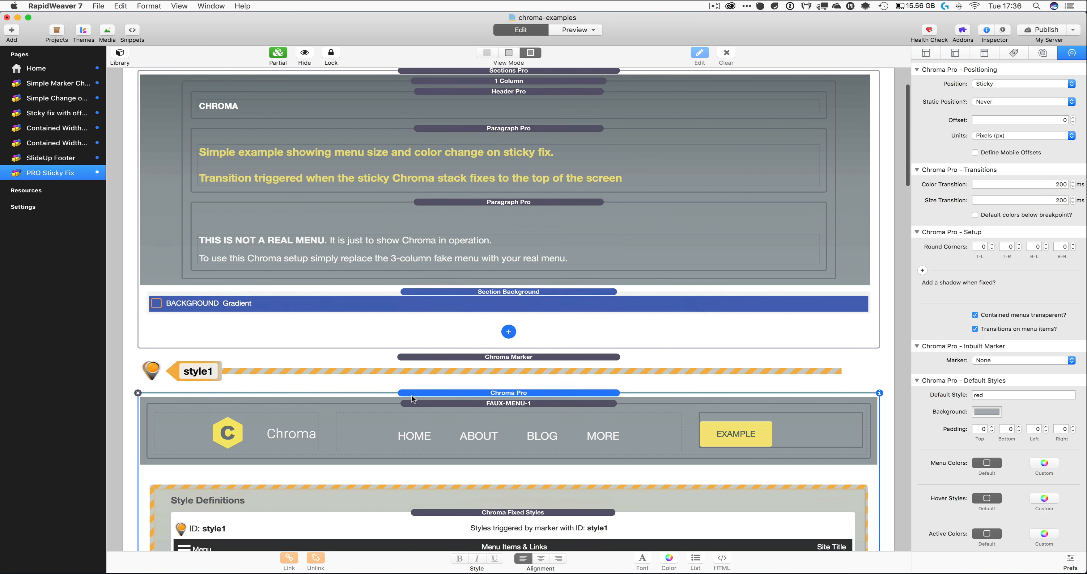
- Preview the page and check how the menu's style changes as it sticks and unsticks with the inbuilt marker off
{"action": "left_click", "coordinate": [564, 30]}
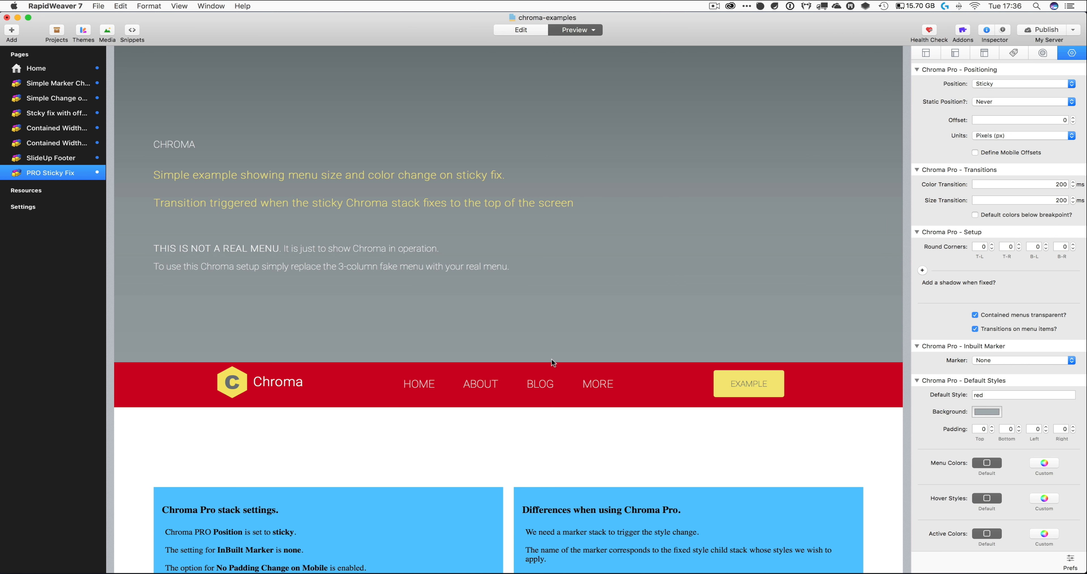
{"action": "scroll", "coordinate": [552, 359], "scroll_direction": "down", "scroll_amount": 9}
{"action": "scroll", "coordinate": [552, 358], "scroll_direction": "down", "scroll_amount": 5}
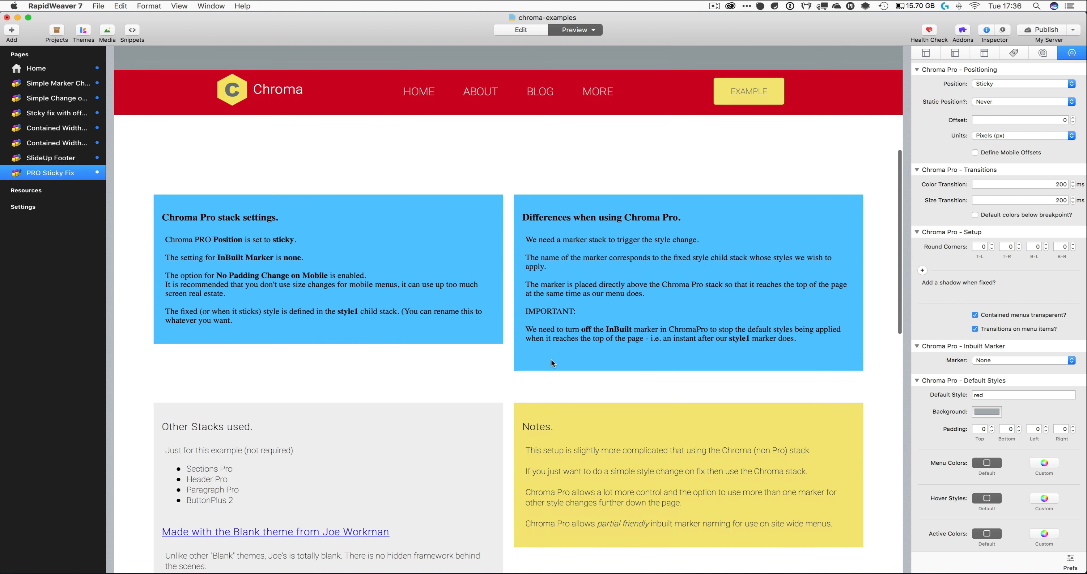
{"action": "scroll", "coordinate": [551, 358], "scroll_direction": "up", "scroll_amount": 3}
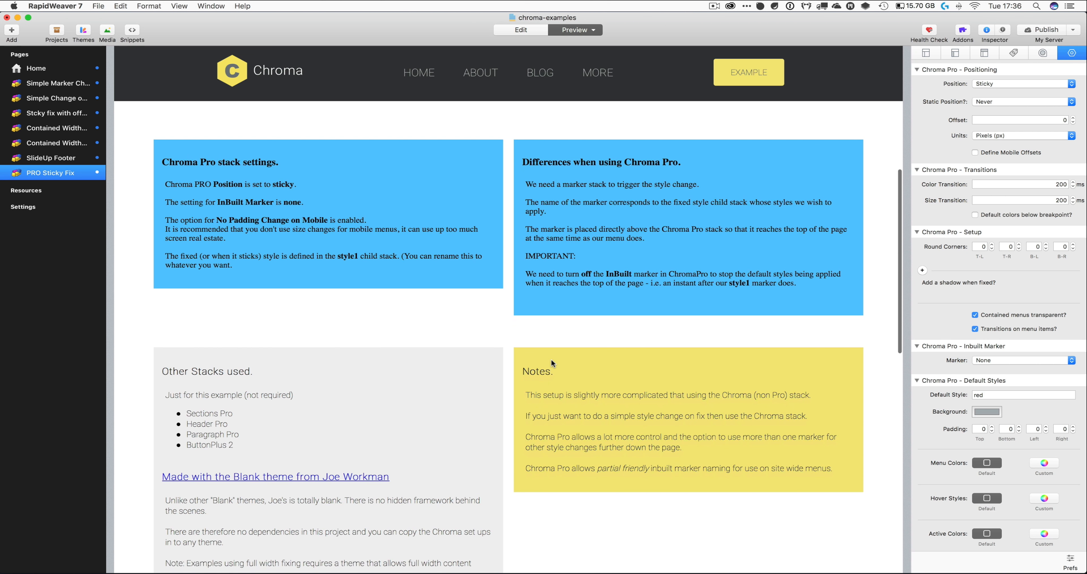
{"action": "scroll", "coordinate": [551, 359], "scroll_direction": "down", "scroll_amount": 3}
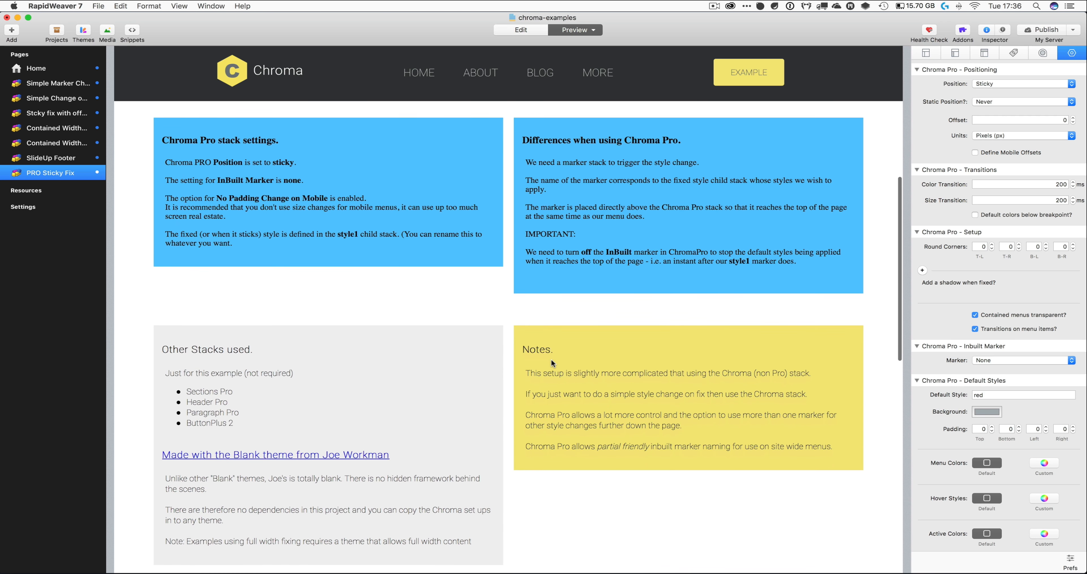
{"action": "scroll", "coordinate": [551, 358], "scroll_direction": "up", "scroll_amount": 6}
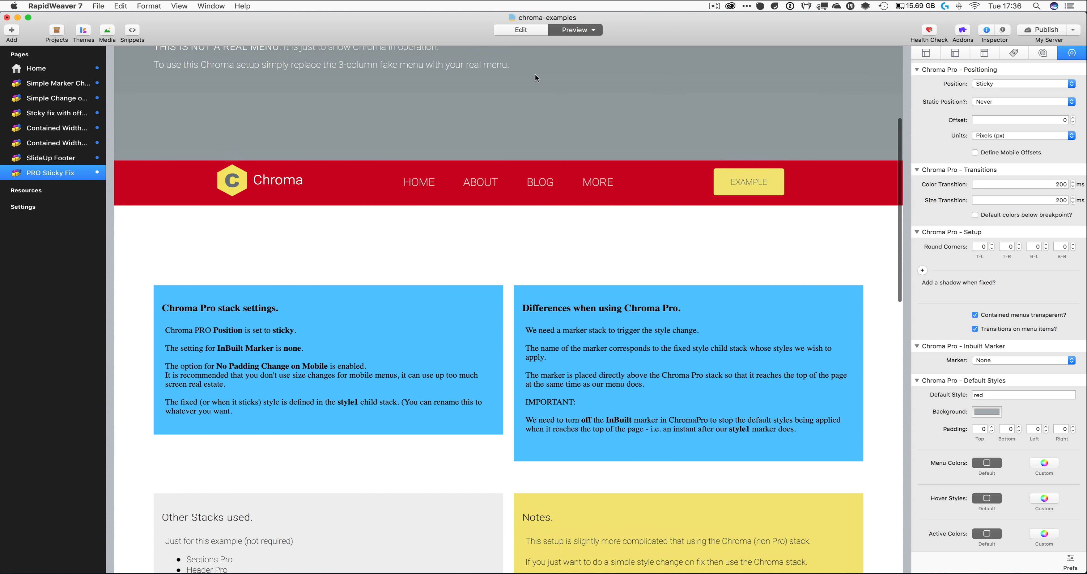
- Return to editing and examine the Chroma Pro default style settings, the page's Chroma markers and the fixed style definitions
{"action": "left_click", "coordinate": [523, 29]}
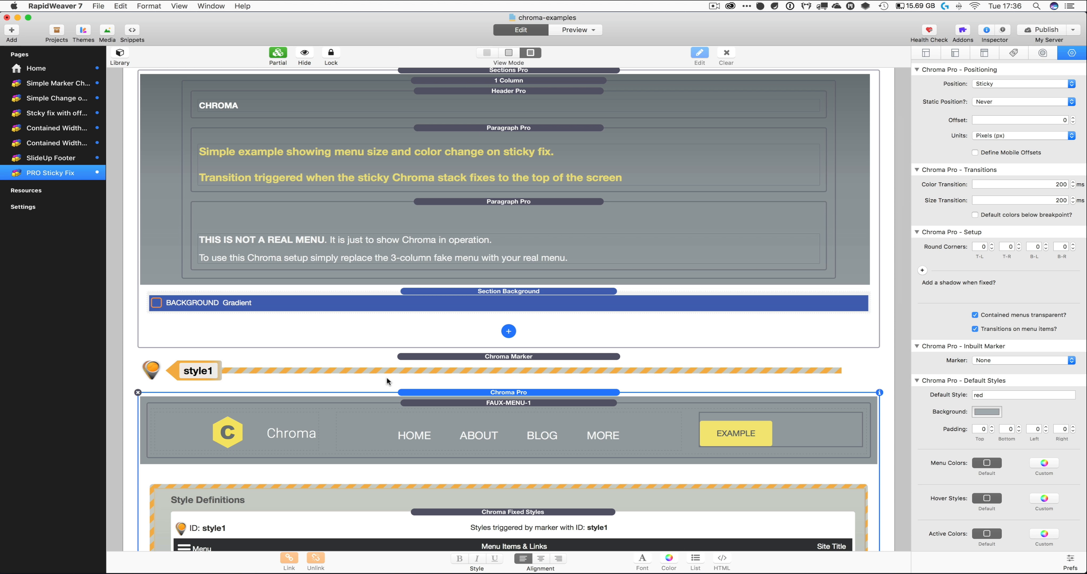
{"action": "scroll", "coordinate": [506, 399], "scroll_direction": "down", "scroll_amount": 2}
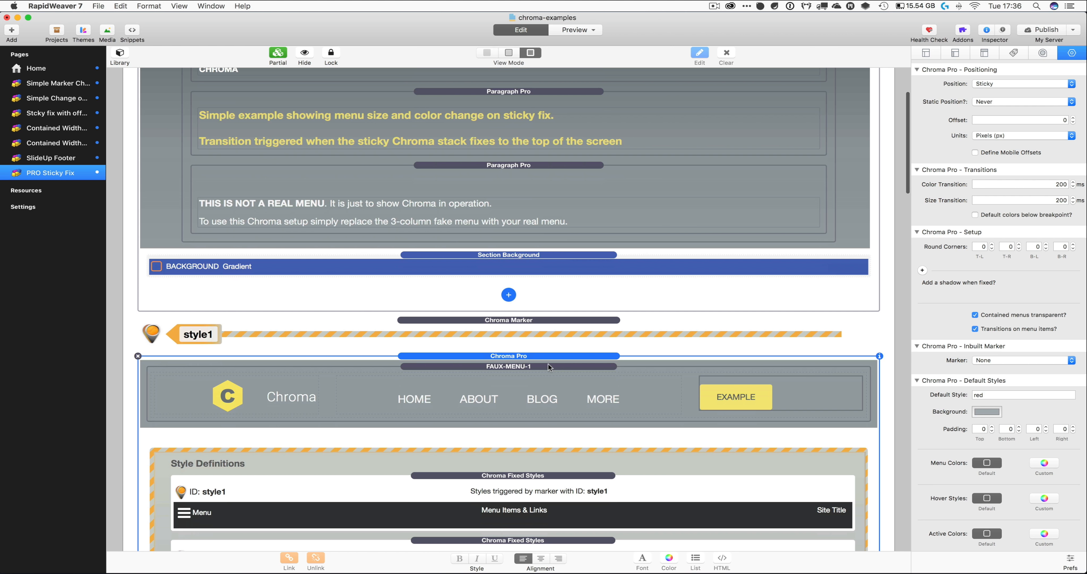
{"action": "scroll", "coordinate": [975, 442], "scroll_direction": "down", "scroll_amount": 3}
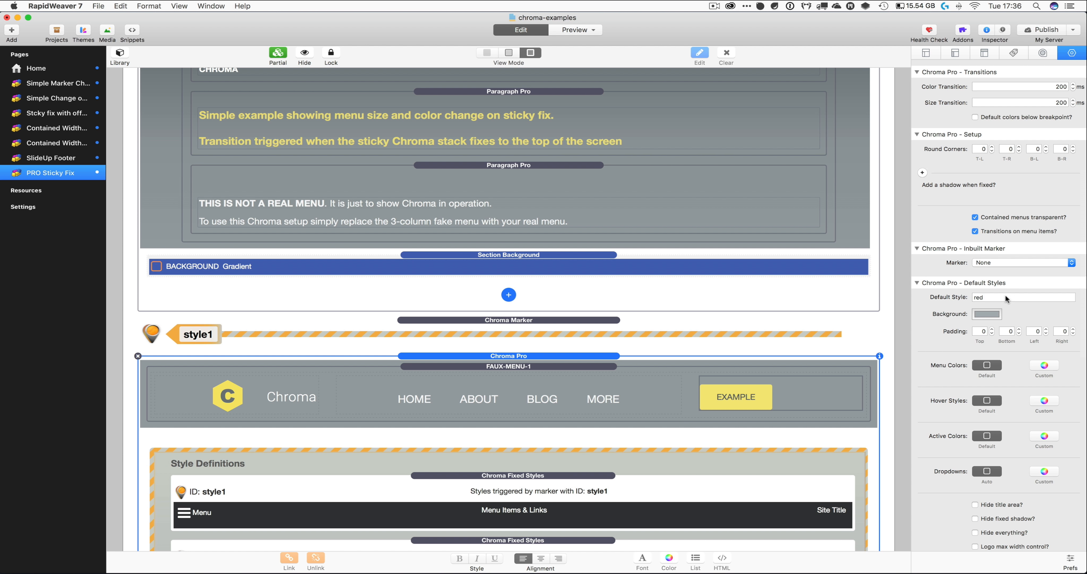
{"action": "scroll", "coordinate": [988, 422], "scroll_direction": "down", "scroll_amount": 3}
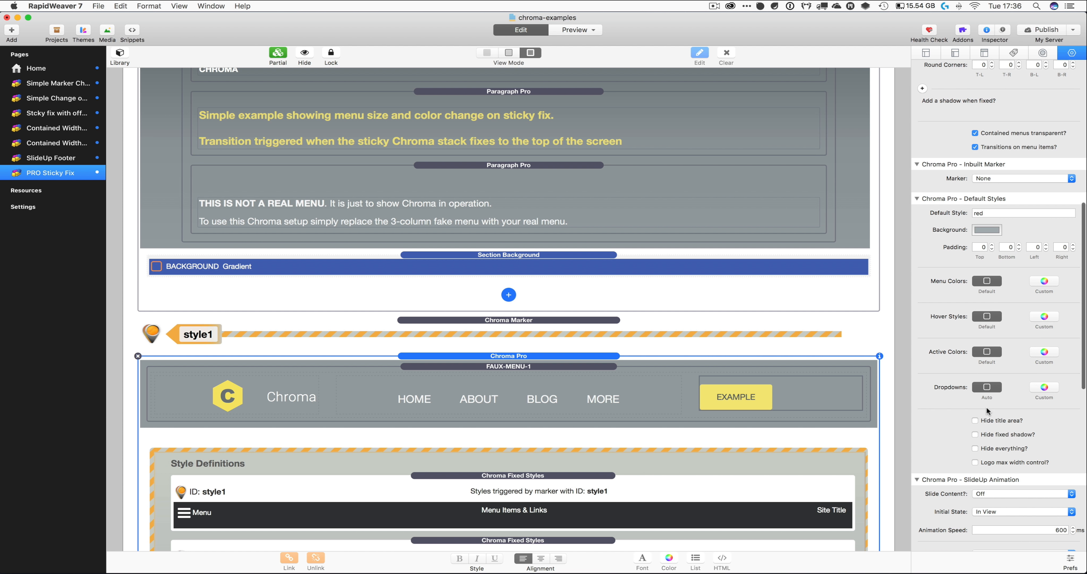
{"action": "scroll", "coordinate": [589, 330], "scroll_direction": "down", "scroll_amount": 2}
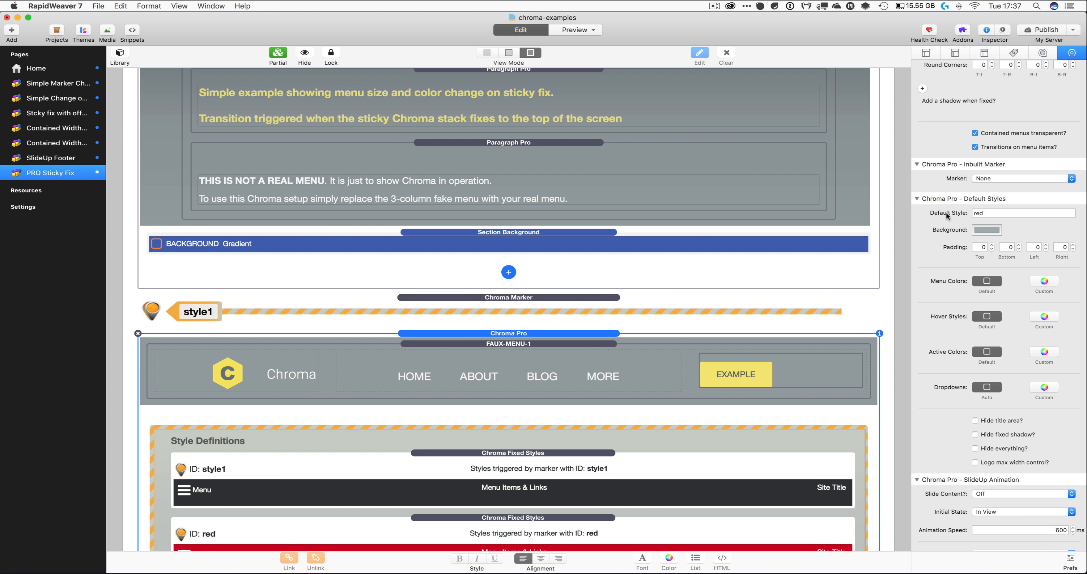
{"action": "scroll", "coordinate": [702, 211], "scroll_direction": "up", "scroll_amount": 10}
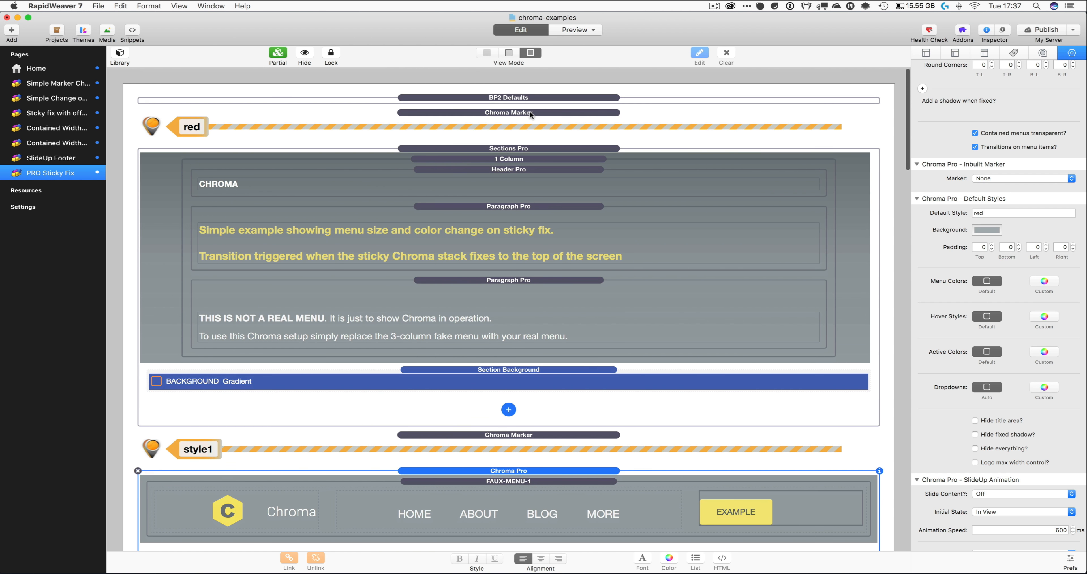
{"action": "scroll", "coordinate": [545, 330], "scroll_direction": "down", "scroll_amount": 15}
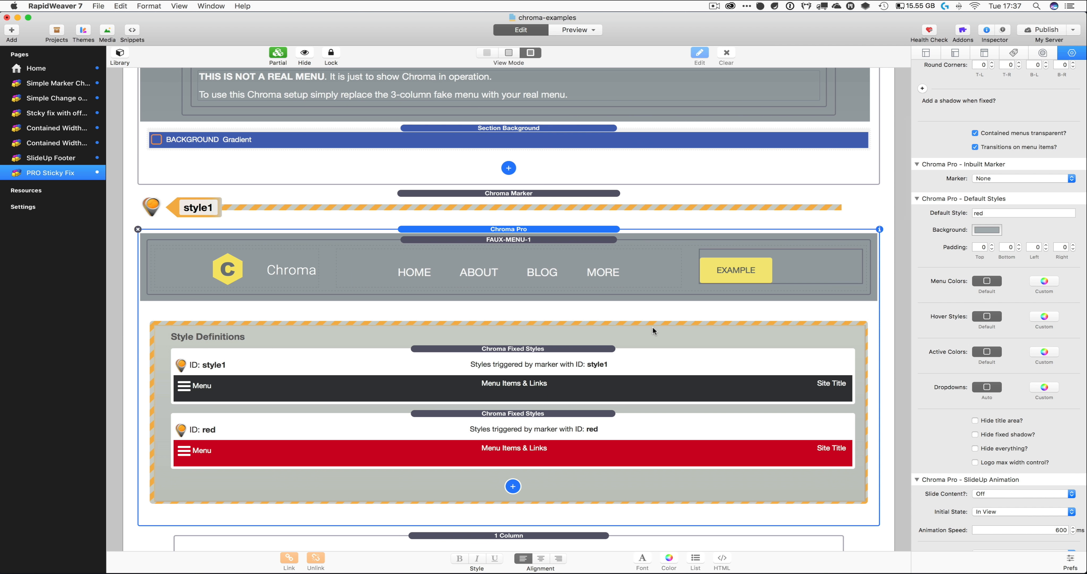
{"action": "scroll", "coordinate": [555, 319], "scroll_direction": "down", "scroll_amount": 1}
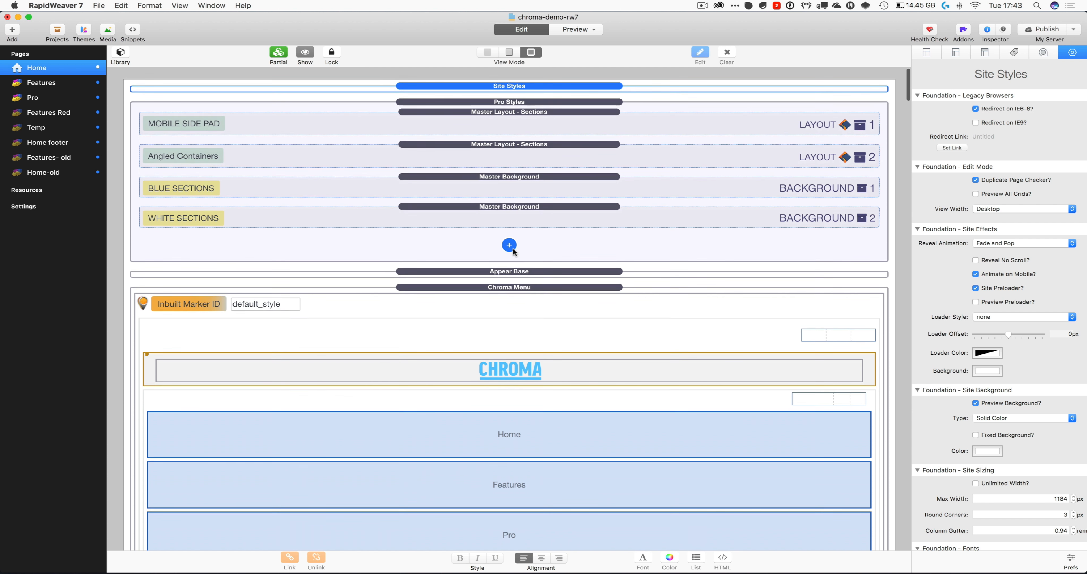
- Open the Chroma Menu partial on the chroma-demo-rw7 Home page and examine its Chroma Pro stack's settings and menu contents
{"action": "scroll", "coordinate": [513, 252], "scroll_direction": "down", "scroll_amount": 5}
{"action": "scroll", "coordinate": [514, 252], "scroll_direction": "down", "scroll_amount": 6}
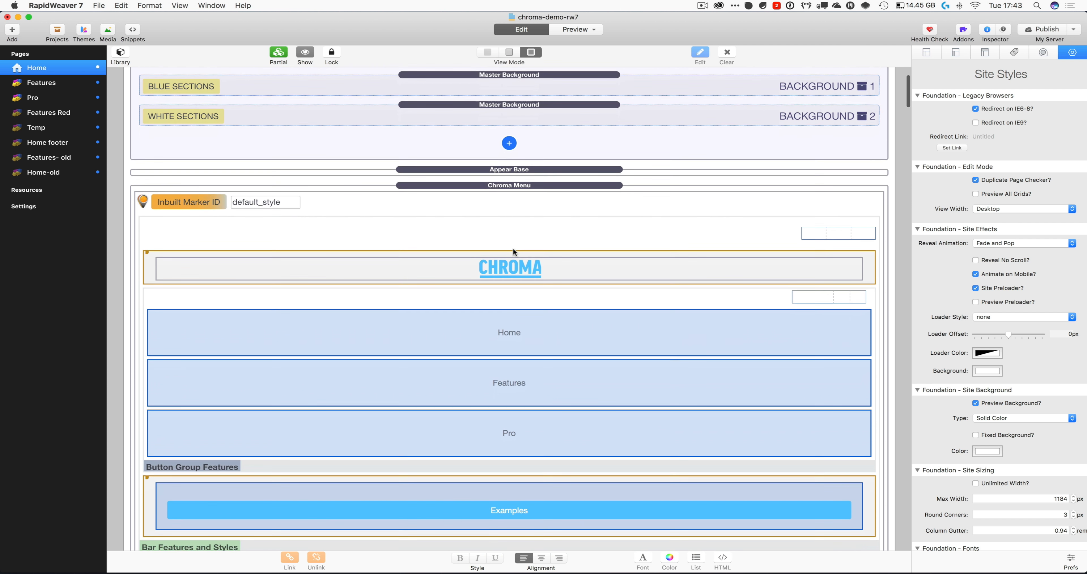
{"action": "scroll", "coordinate": [512, 347], "scroll_direction": "up", "scroll_amount": 2}
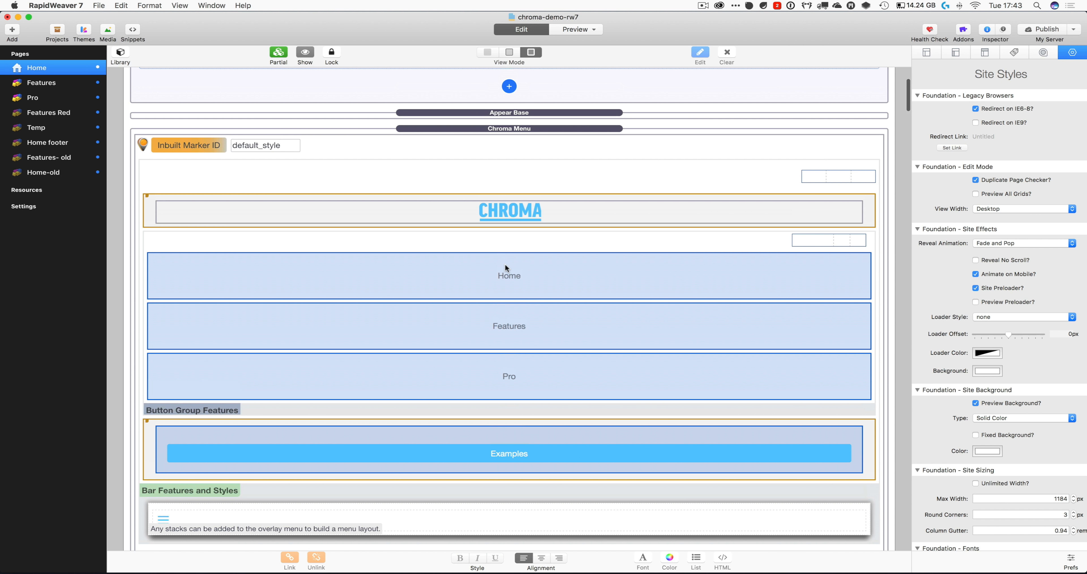
{"action": "left_click", "coordinate": [542, 129]}
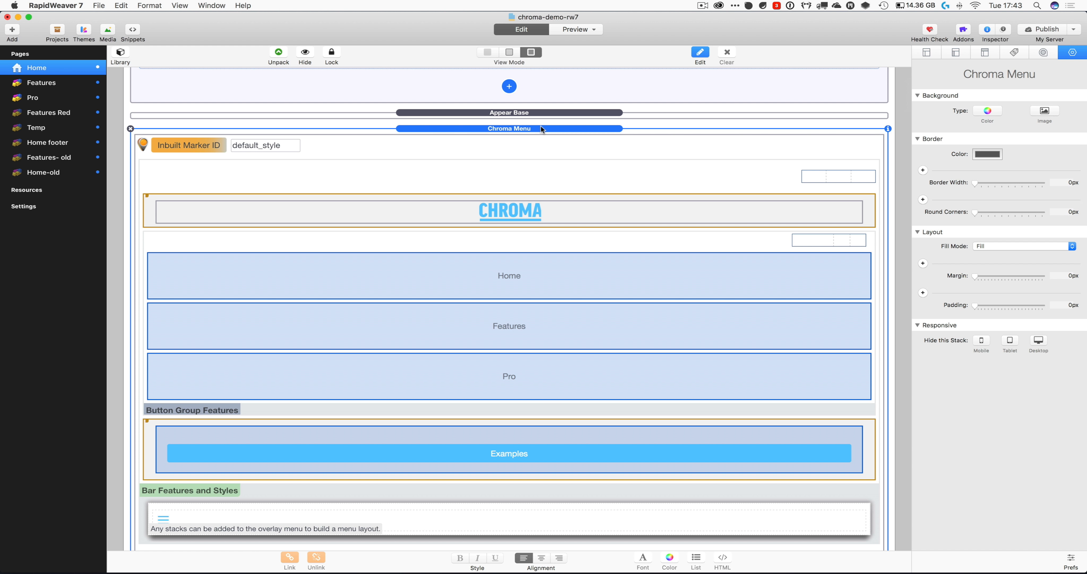
{"action": "double_click", "coordinate": [542, 128]}
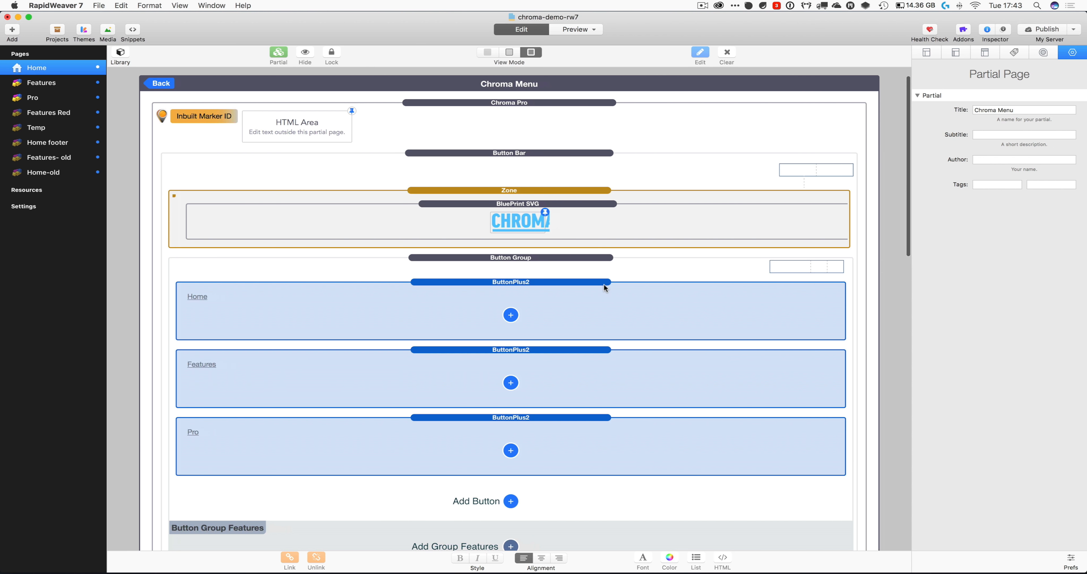
{"action": "scroll", "coordinate": [604, 287], "scroll_direction": "up", "scroll_amount": 2}
{"action": "left_click", "coordinate": [549, 115]}
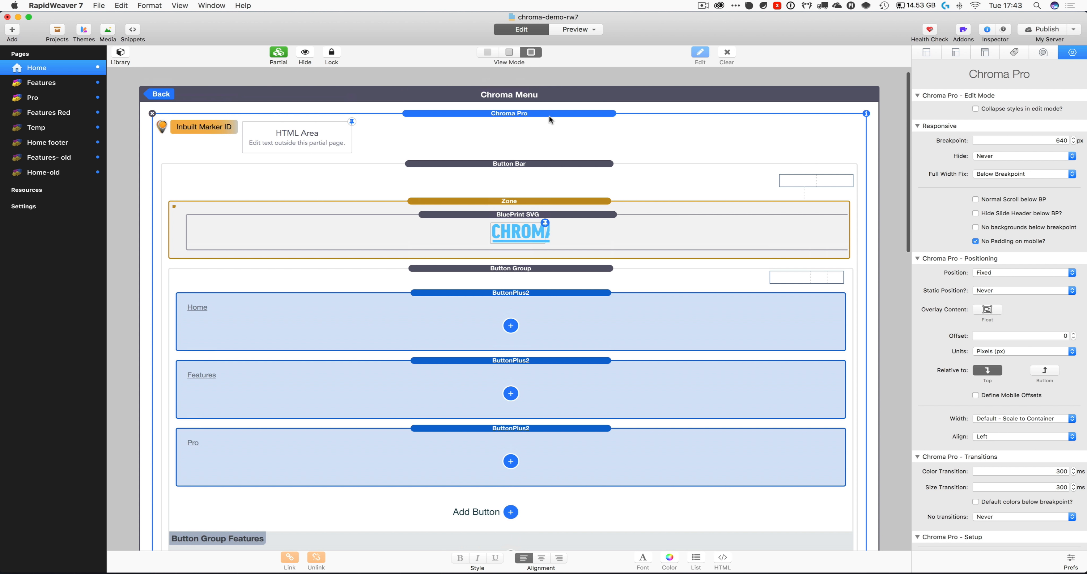
{"action": "scroll", "coordinate": [573, 251], "scroll_direction": "down", "scroll_amount": 3}
{"action": "scroll", "coordinate": [574, 254], "scroll_direction": "down", "scroll_amount": 5}
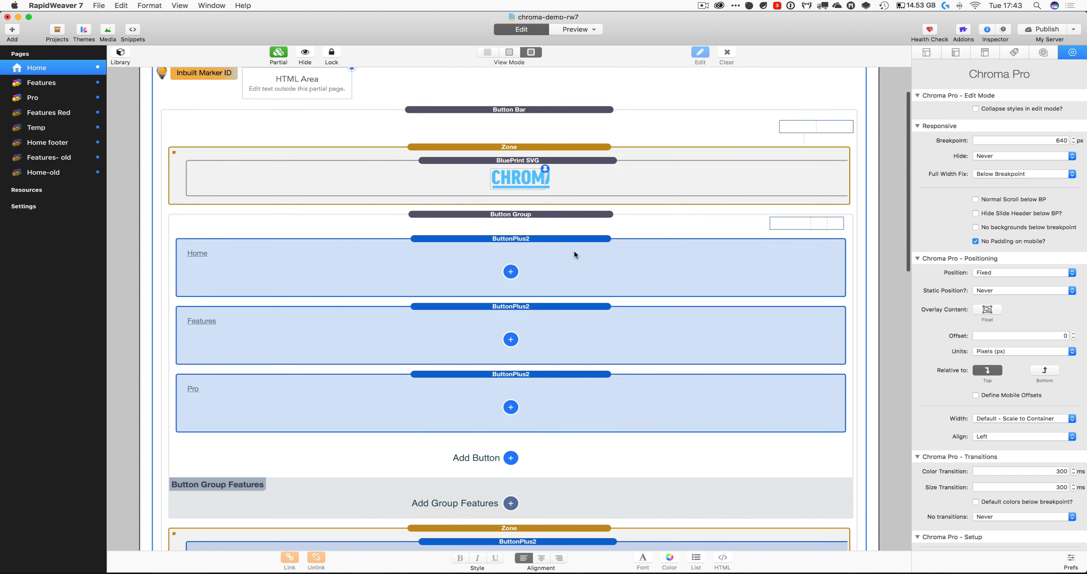
{"action": "scroll", "coordinate": [571, 399], "scroll_direction": "up", "scroll_amount": 7}
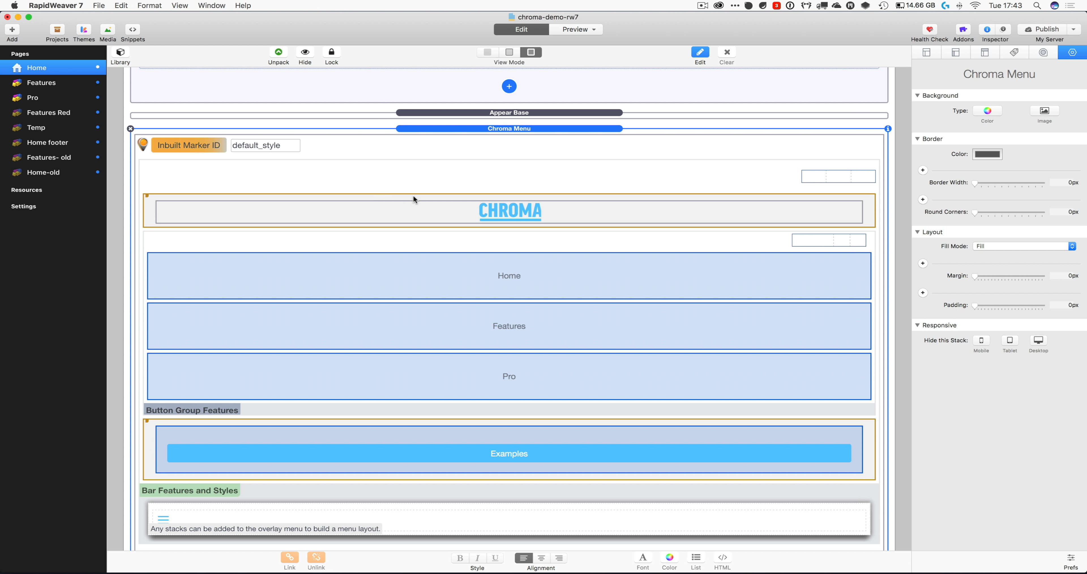
- Open the inbuilt marker ID text above the Chroma Menu partial's logo for editing, then reselect the partial
{"action": "scroll", "coordinate": [413, 195], "scroll_direction": "down", "scroll_amount": 1}
{"action": "scroll", "coordinate": [413, 195], "scroll_direction": "up", "scroll_amount": 1}
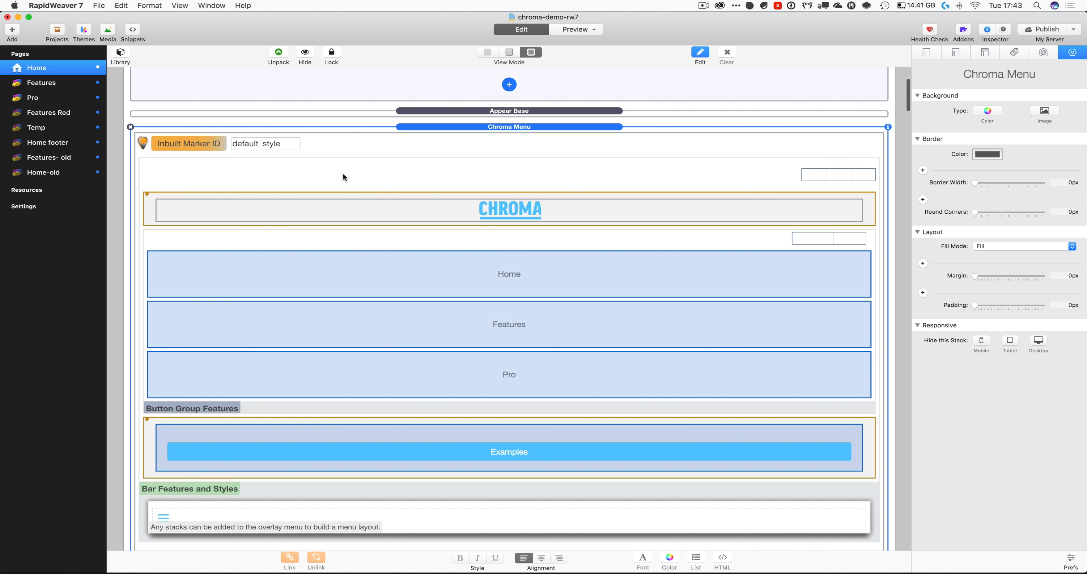
{"action": "double_click", "coordinate": [245, 144]}
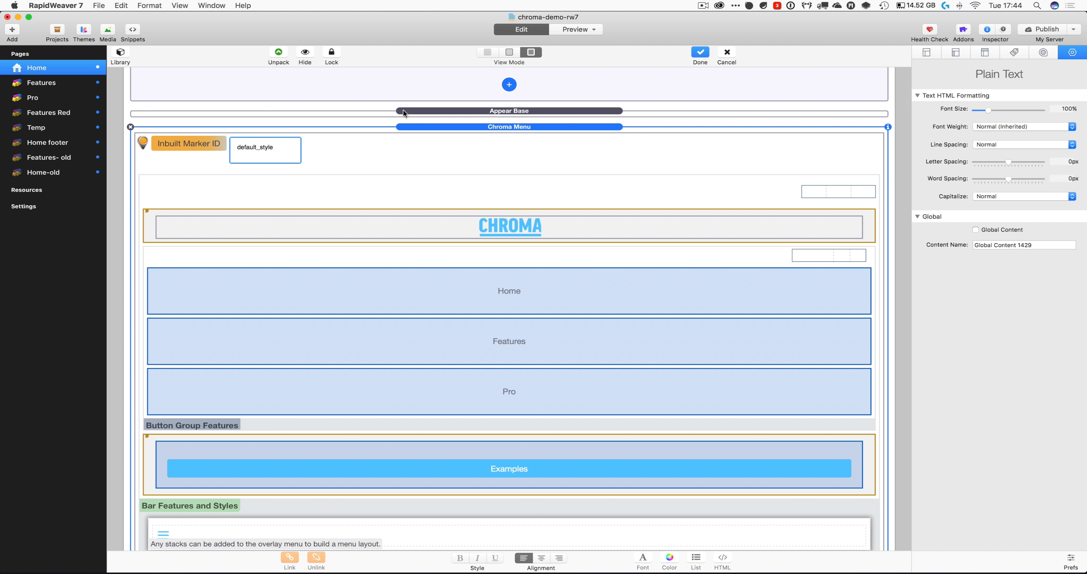
{"action": "left_click", "coordinate": [484, 127]}
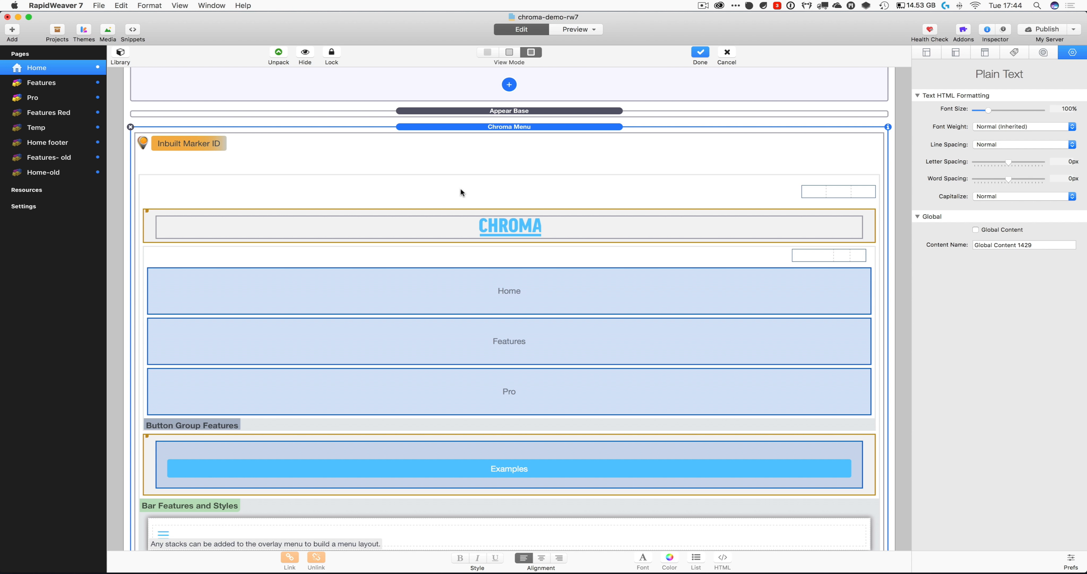
- Open the Chroma Menu partial for editing and bring up its Chroma Pro stack's Inbuilt Marker settings
{"action": "double_click", "coordinate": [453, 223]}
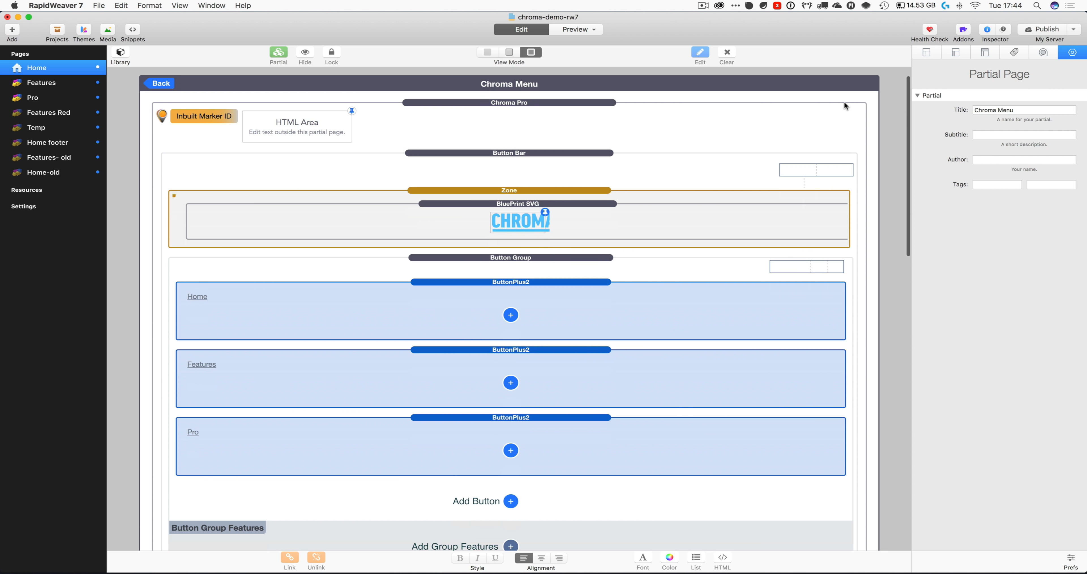
{"action": "left_click", "coordinate": [1054, 51]}
{"action": "left_click", "coordinate": [1065, 51]}
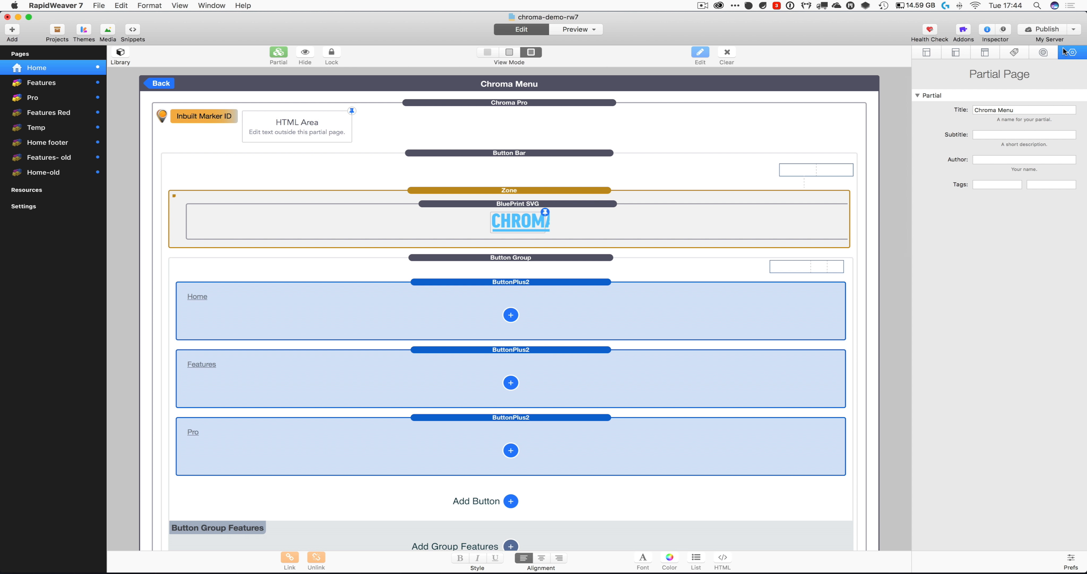
{"action": "left_click", "coordinate": [484, 105]}
{"action": "scroll", "coordinate": [992, 374], "scroll_direction": "down", "scroll_amount": 10}
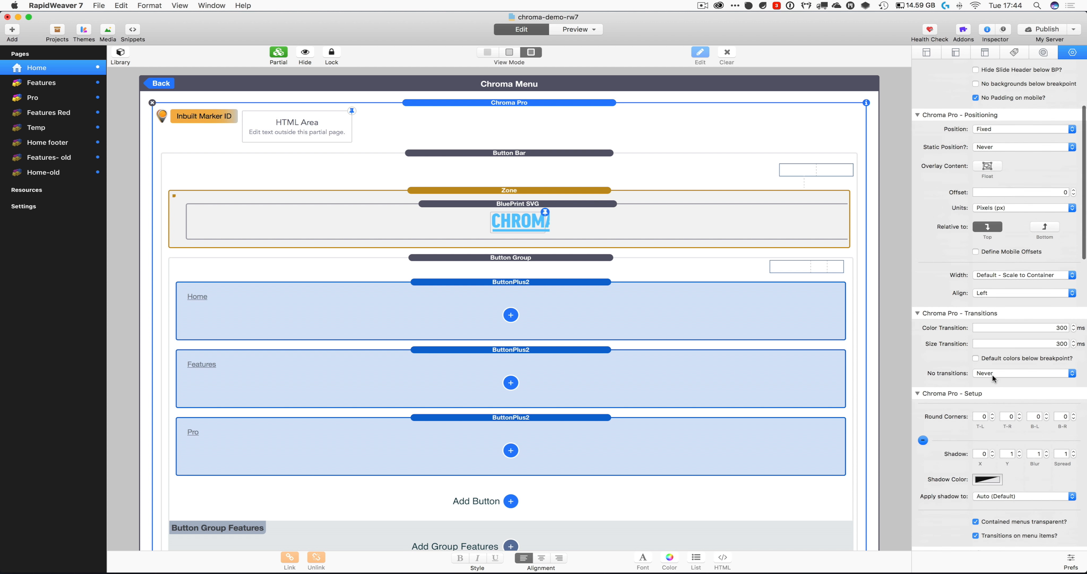
{"action": "scroll", "coordinate": [993, 374], "scroll_direction": "down", "scroll_amount": 3}
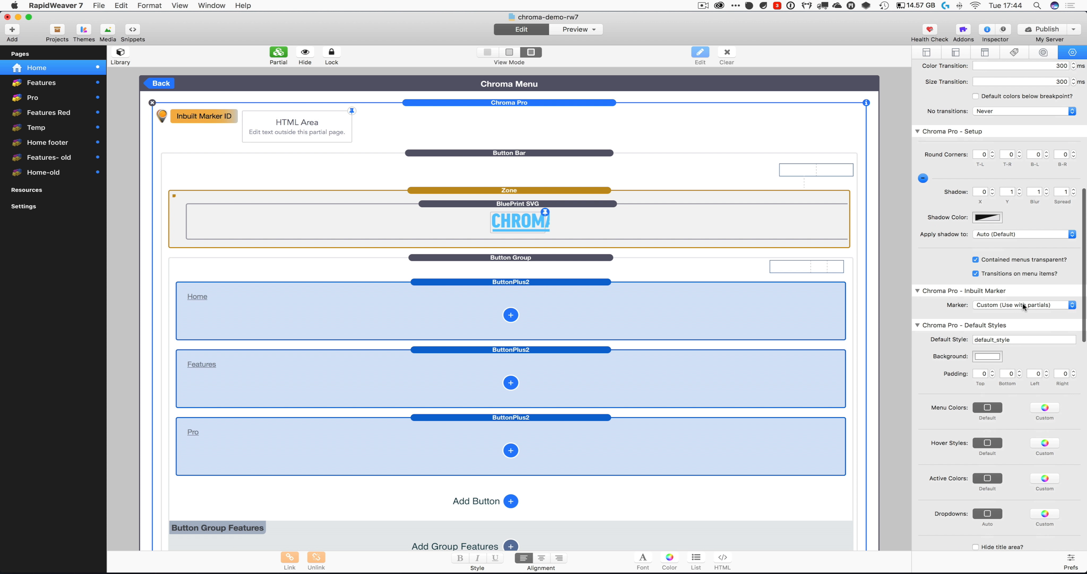
- Examine the available Inbuilt Marker options and the help text for the Chroma Pro stack's Default Style name
{"action": "left_click", "coordinate": [1033, 304]}
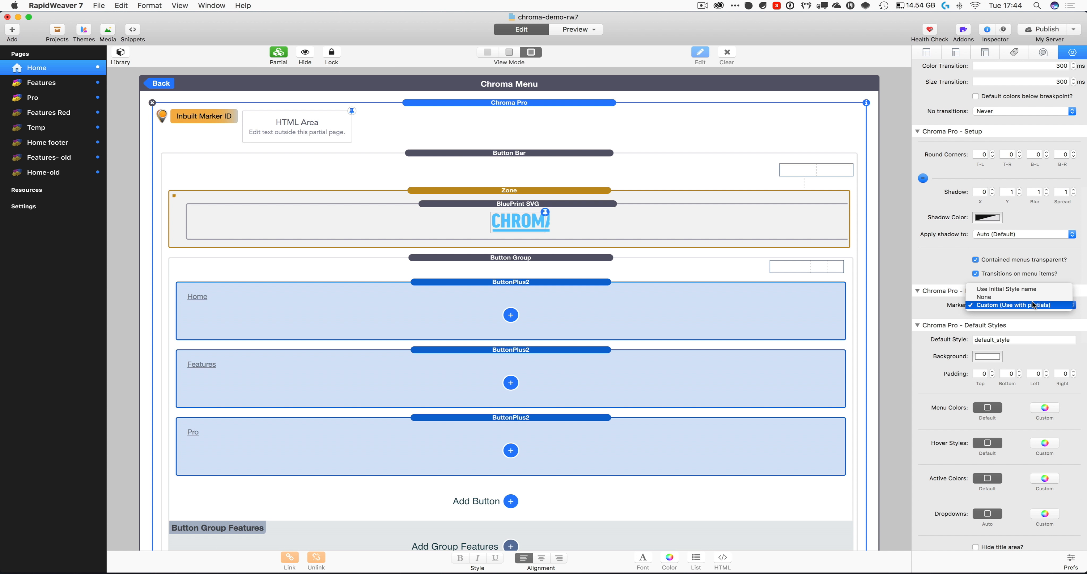
{"action": "left_click", "coordinate": [938, 307]}
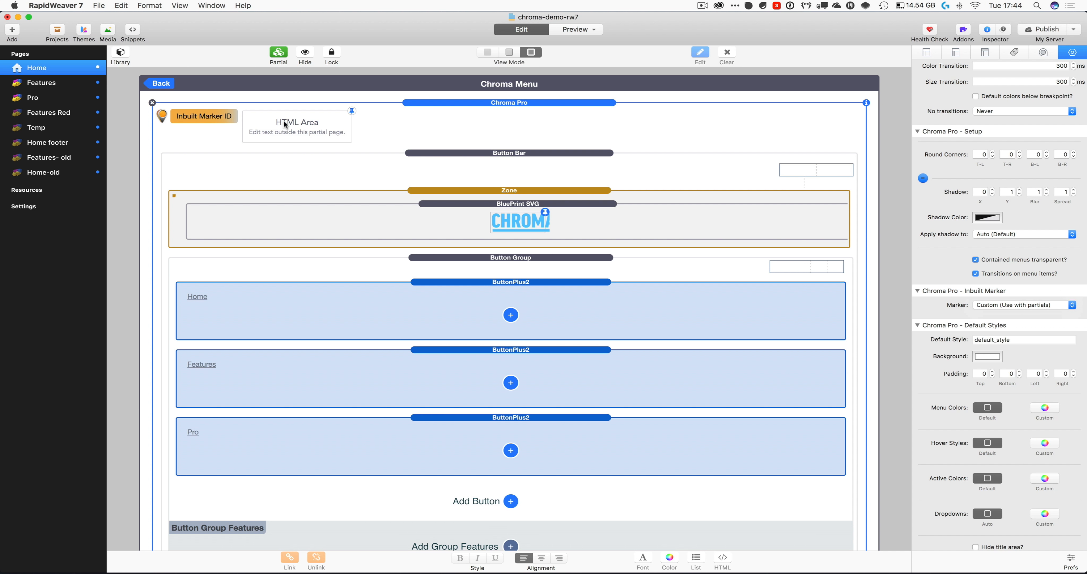
{"action": "left_click", "coordinate": [1042, 306]}
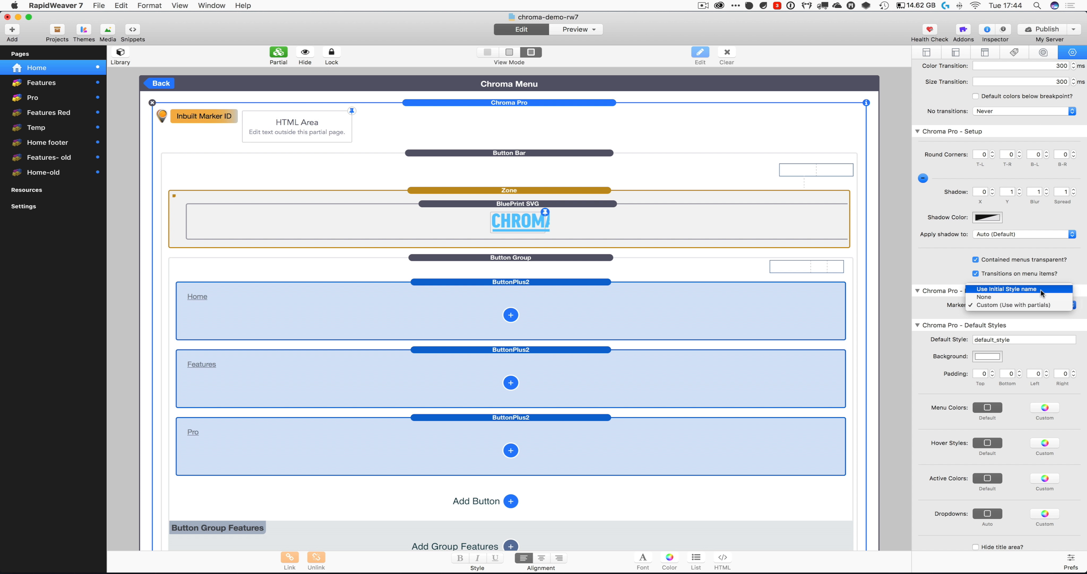
{"action": "left_click", "coordinate": [974, 337]}
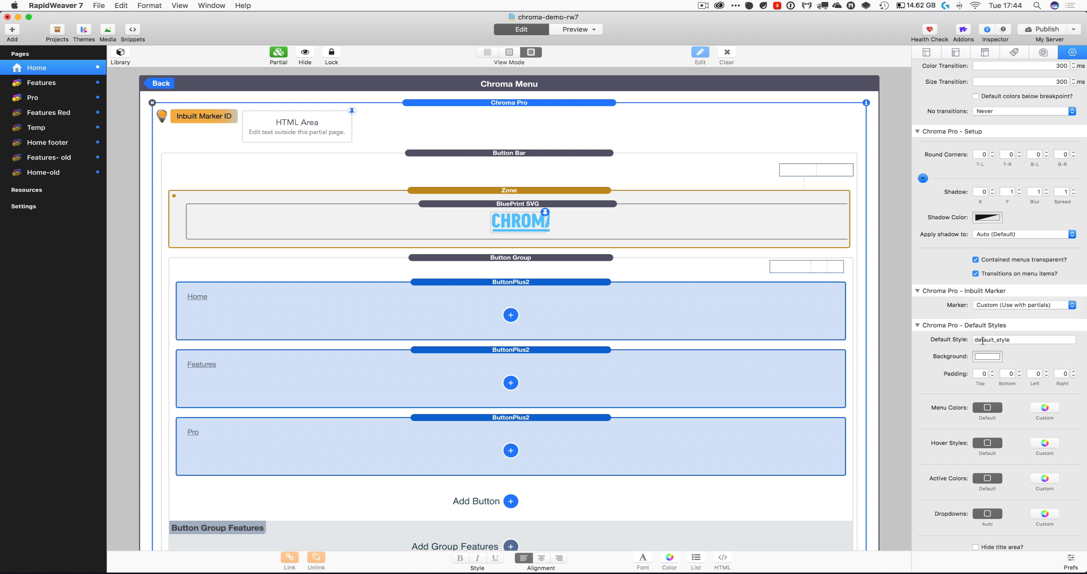
{"action": "mouse_move", "coordinate": [983, 340]}
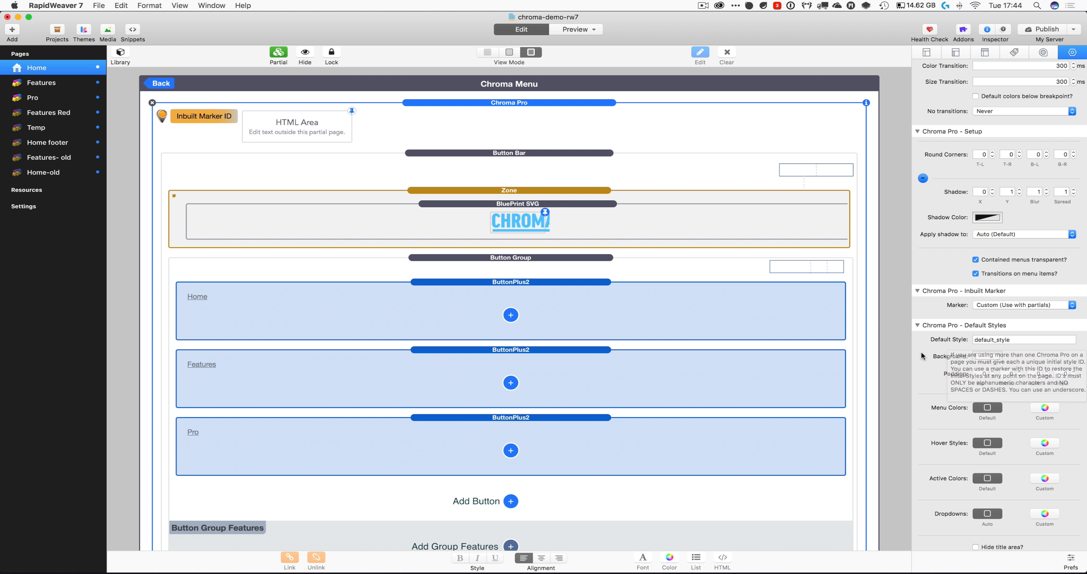